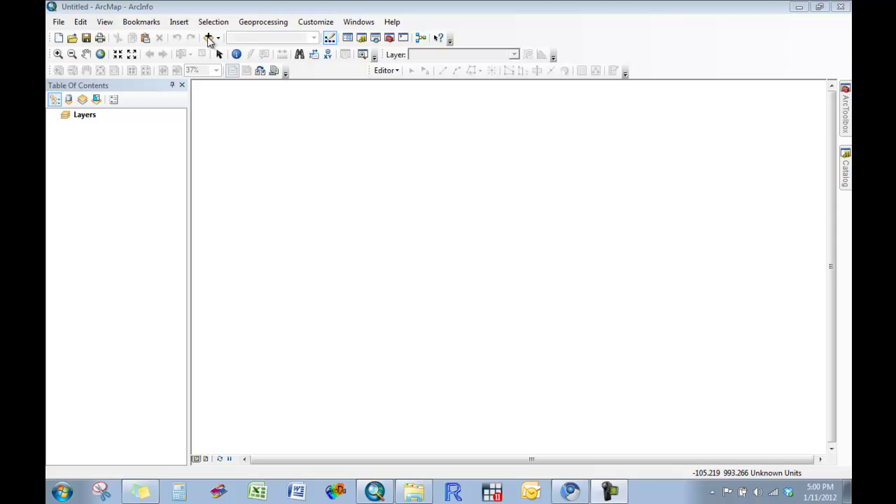
# Step: Add the counties.sdc dataset from the USboundaryfiles folder to the empty map
pyautogui.click(209, 38)
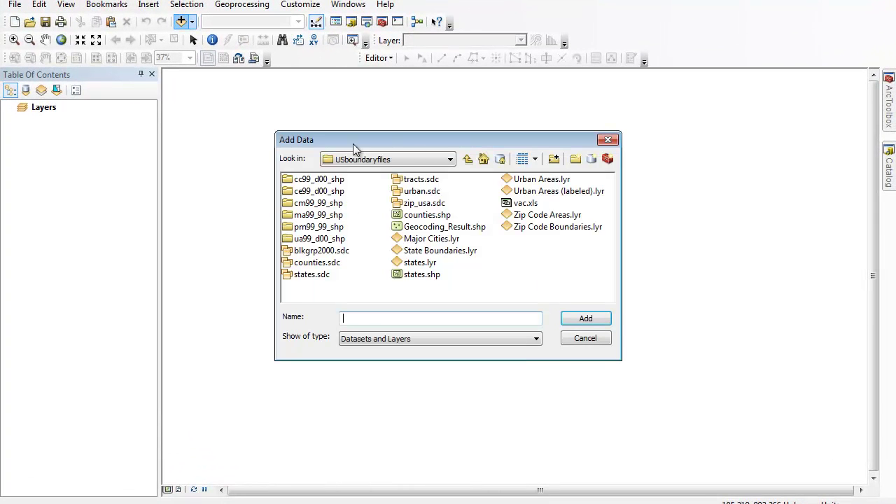
pyautogui.click(450, 160)
pyautogui.click(454, 163)
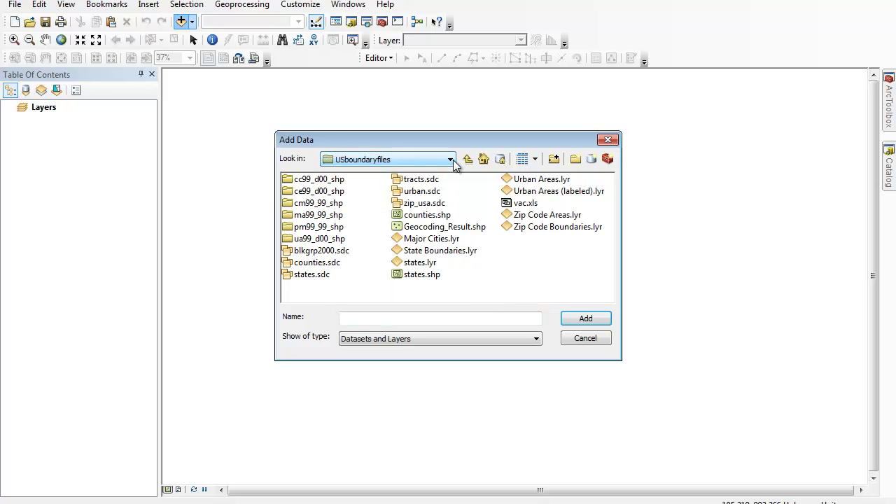
pyautogui.click(312, 263)
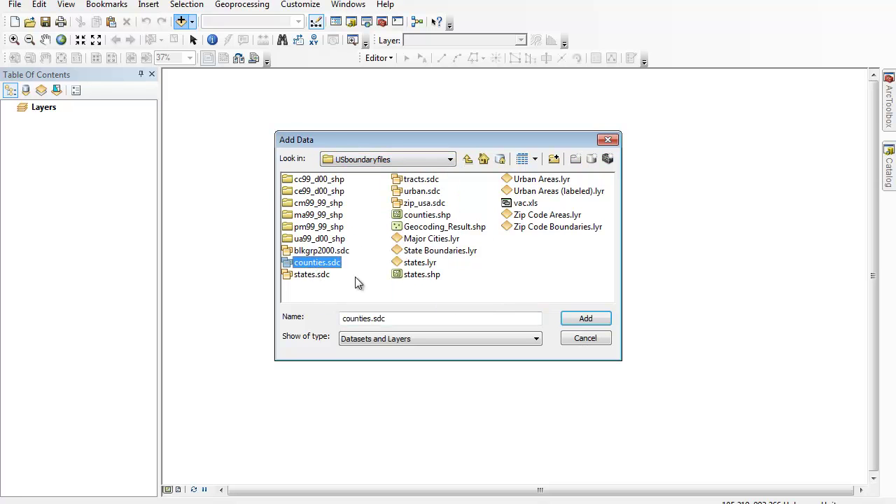
pyautogui.click(586, 319)
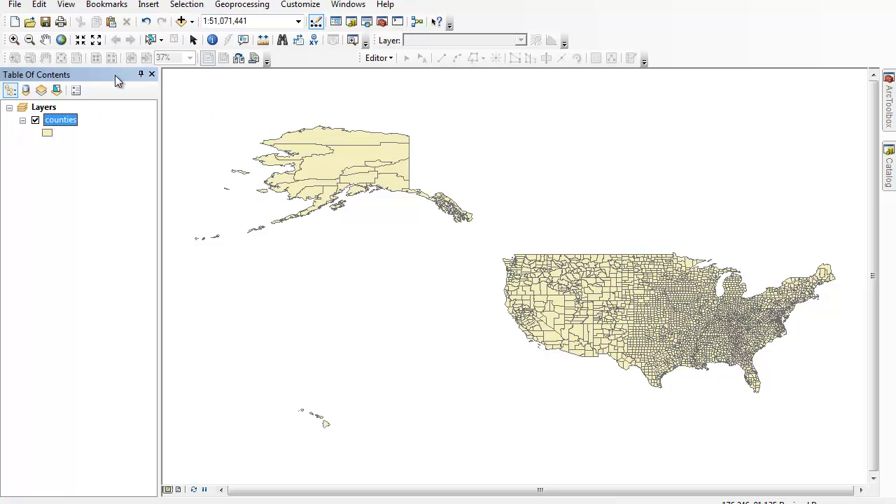
# Step: Identify a county in central Colorado and examine its attribute fields down to the state FIPS code and state name
pyautogui.click(14, 39)
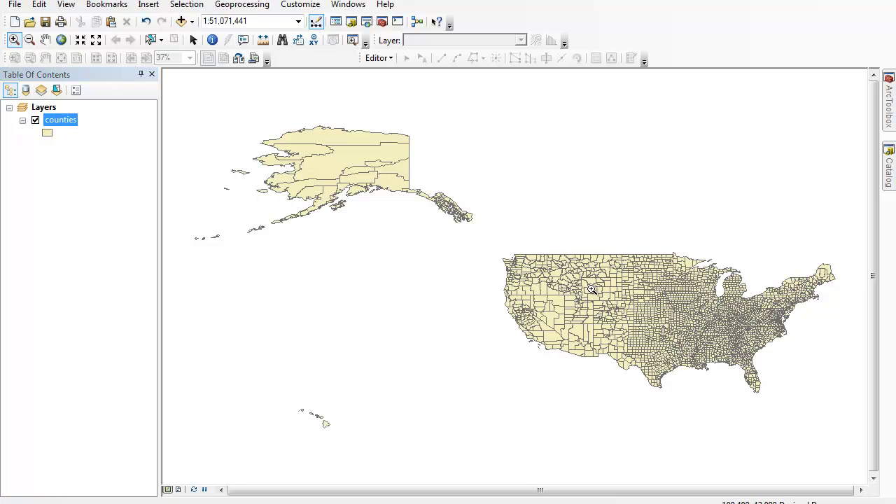
pyautogui.moveTo(593, 296); pyautogui.dragTo(630, 329)
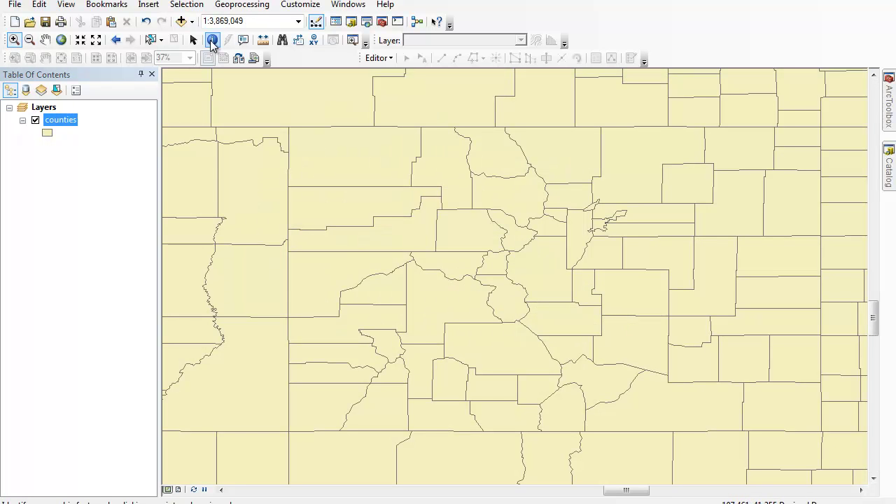
pyautogui.click(212, 40)
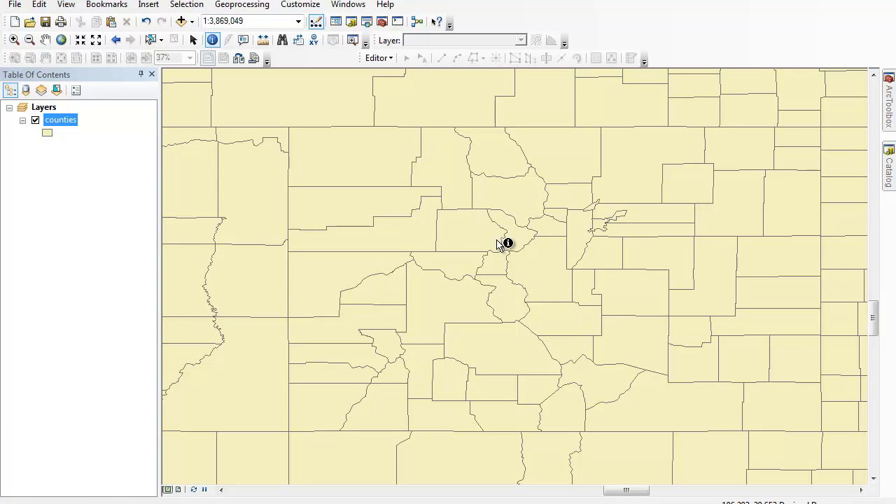
pyautogui.click(571, 289)
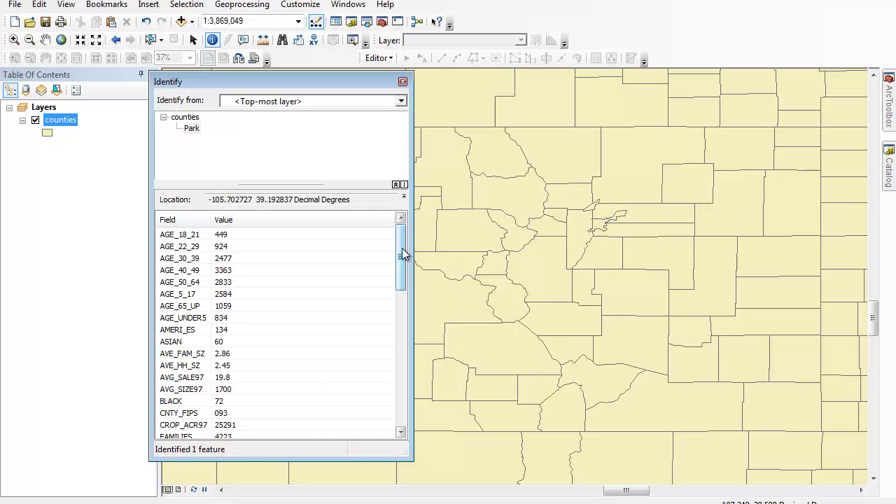
pyautogui.moveTo(402, 244); pyautogui.dragTo(397, 393)
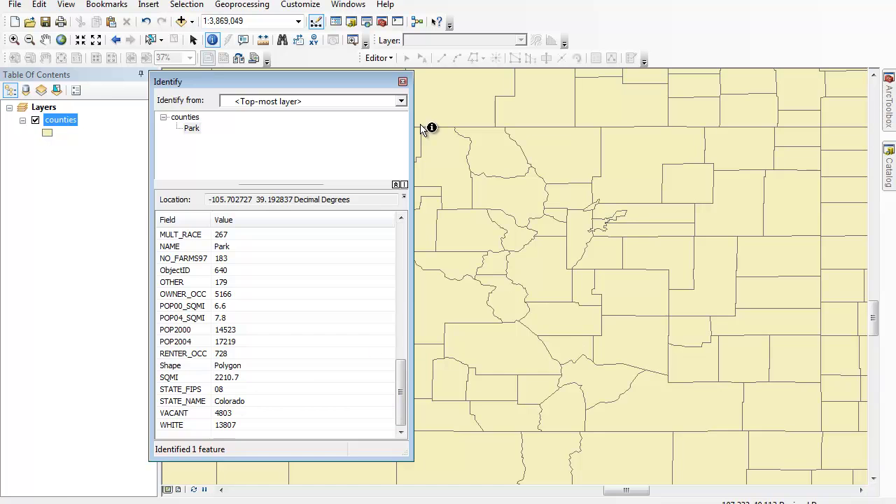
pyautogui.click(403, 82)
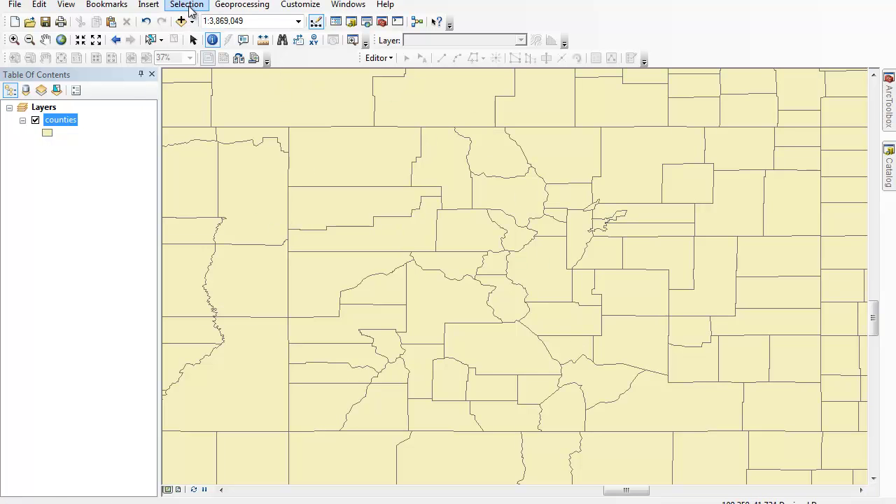
# Step: Select the Colorado counties by attributes as a new selection with the expression "STATE_FIPS" ='08'
pyautogui.click(189, 7)
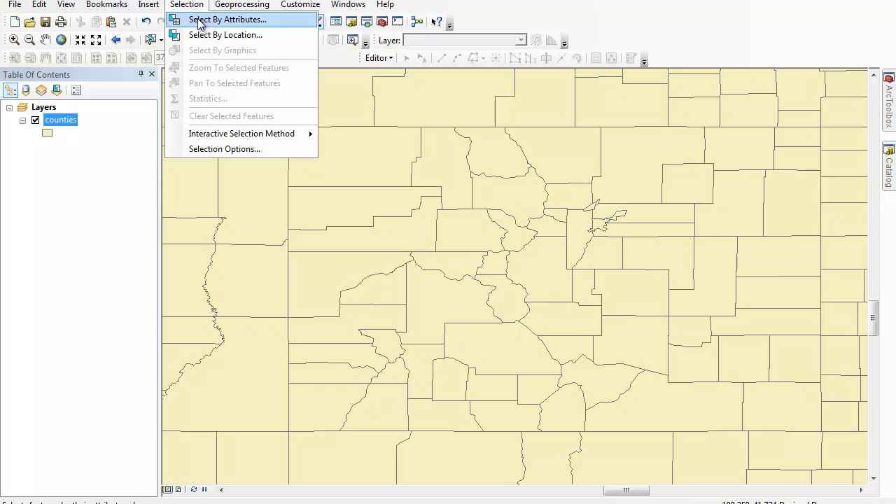
pyautogui.click(200, 21)
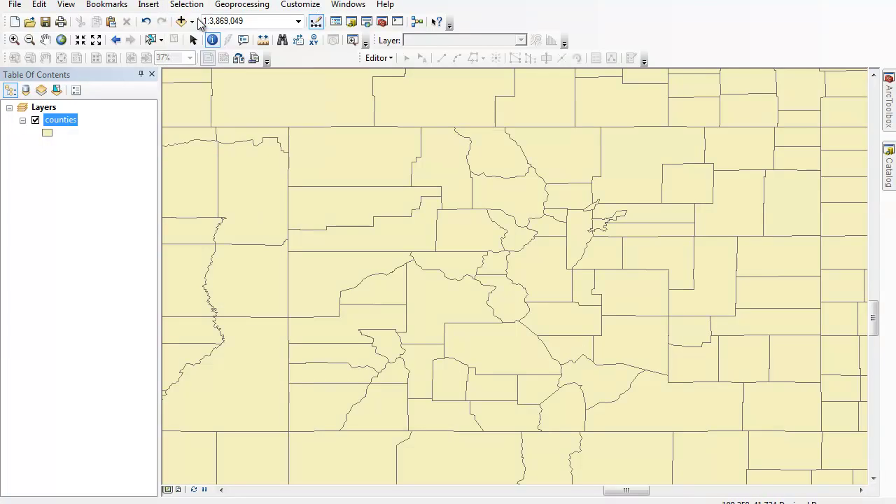
pyautogui.moveTo(155, 16); pyautogui.dragTo(360, 54)
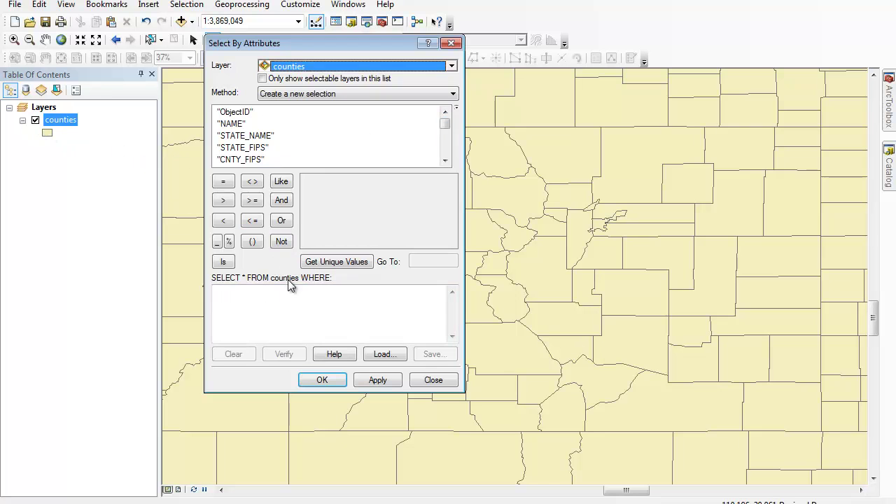
pyautogui.doubleClick(246, 148)
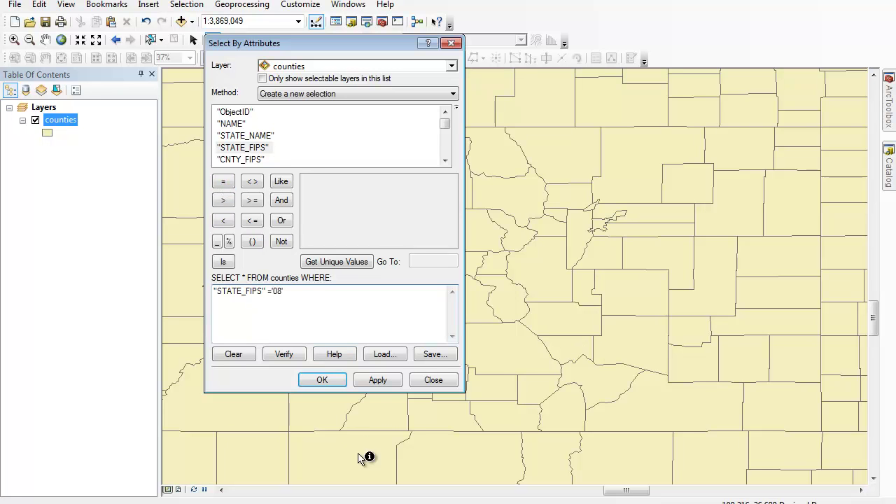
pyautogui.click(327, 383)
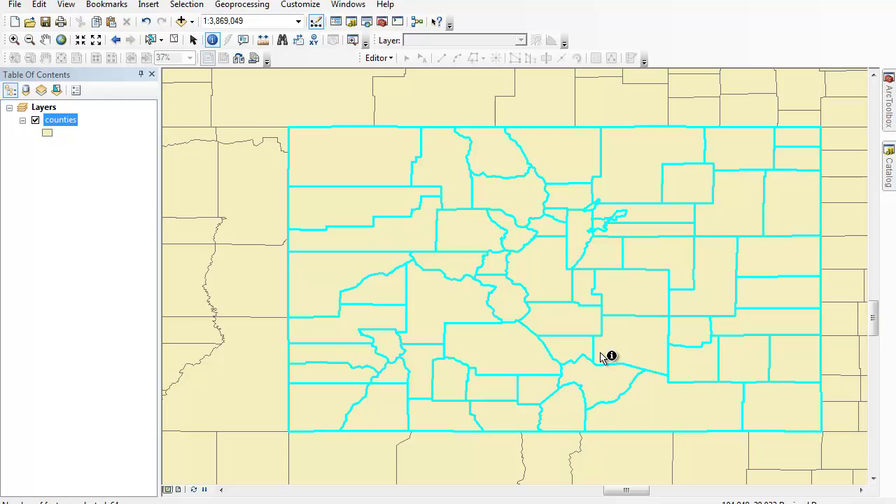
# Step: Examine the selected Colorado records in the counties layer's attribute table, and close the table
pyautogui.rightClick(63, 124)
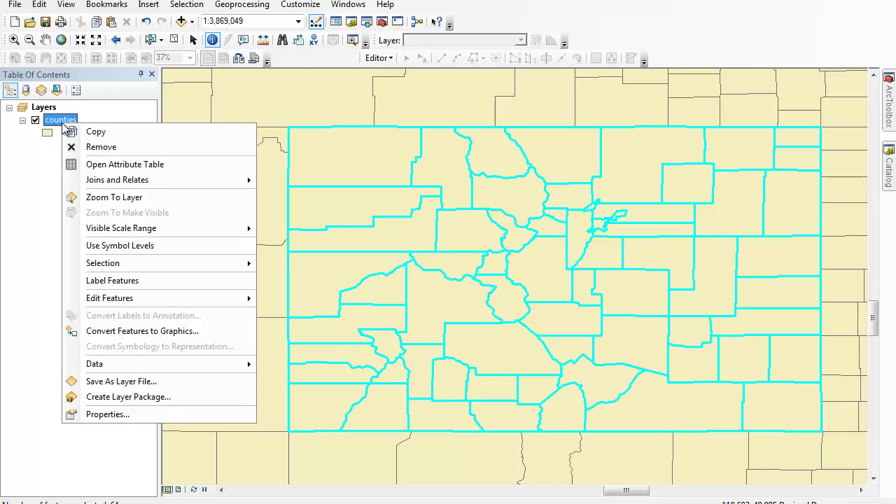
pyautogui.click(105, 165)
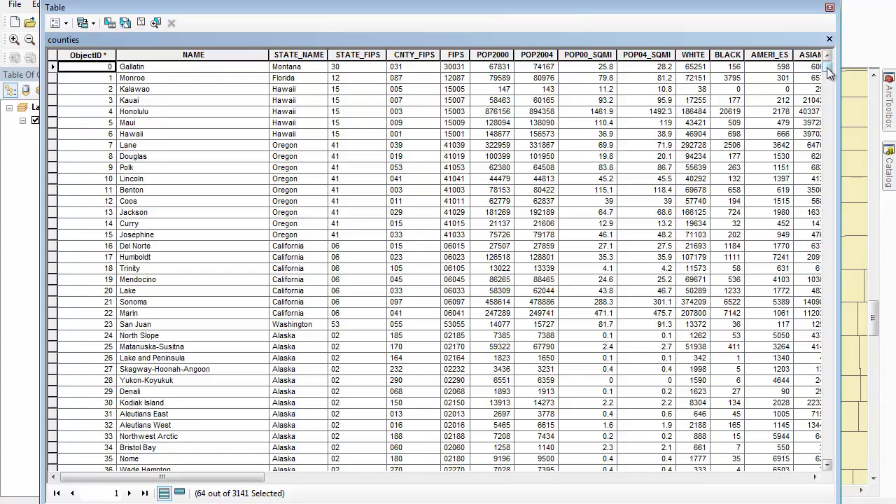
pyautogui.moveTo(828, 73); pyautogui.dragTo(831, 184)
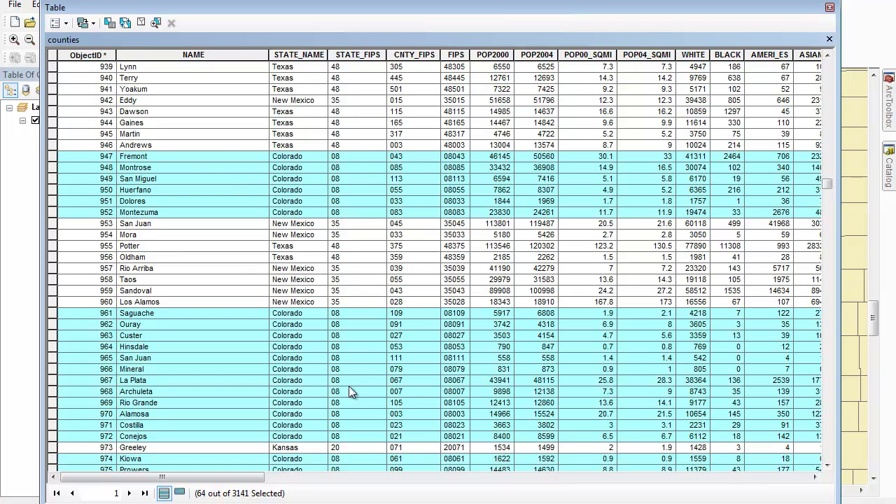
pyautogui.click(829, 7)
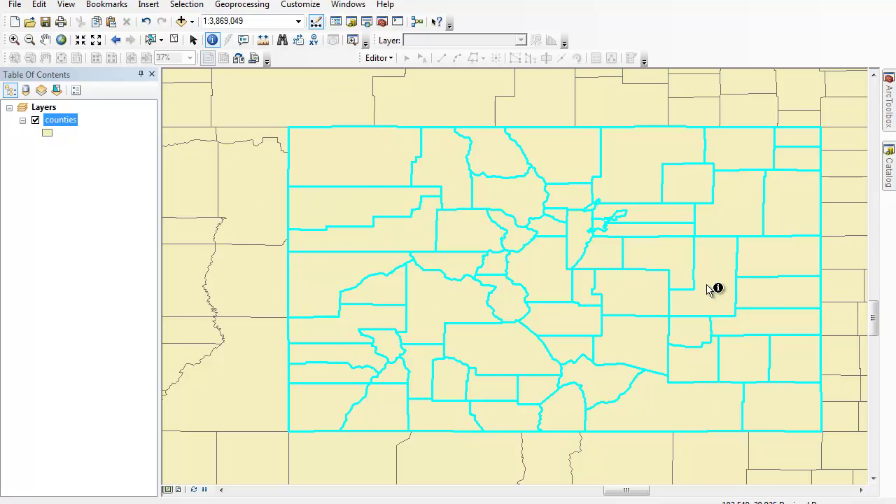
# Step: Export the selected counties to C:\data\GIS\Youtube\cocnties.shp using the layer's source coordinate system, and add the result to the map
pyautogui.rightClick(62, 124)
pyautogui.moveTo(173, 364)
pyautogui.click(294, 379)
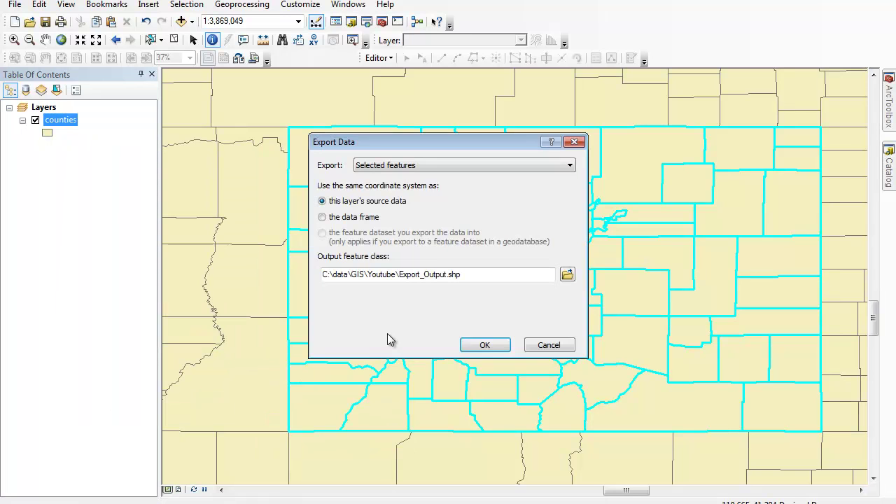
pyautogui.moveTo(400, 276); pyautogui.dragTo(436, 275)
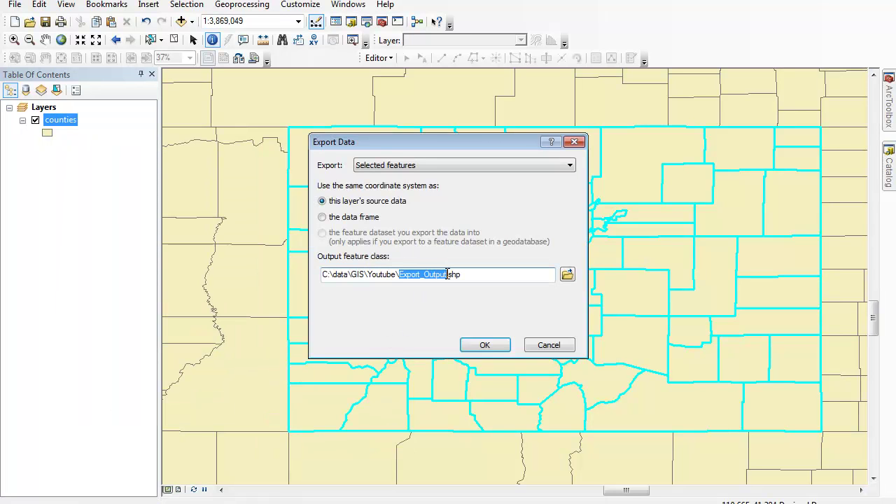
pyautogui.press('Delete')
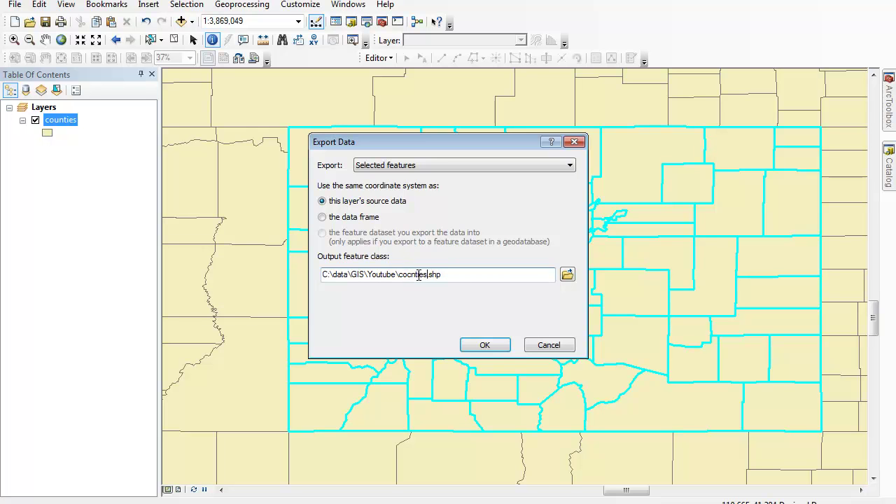
pyautogui.click(487, 348)
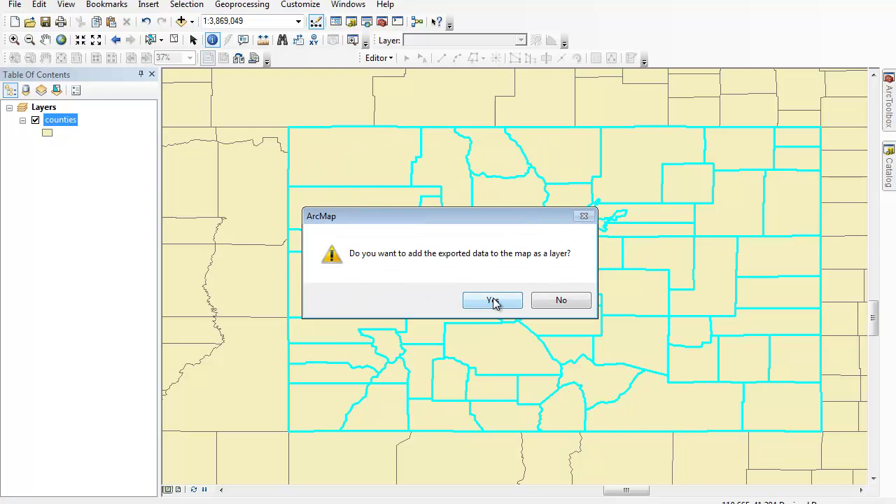
pyautogui.click(493, 301)
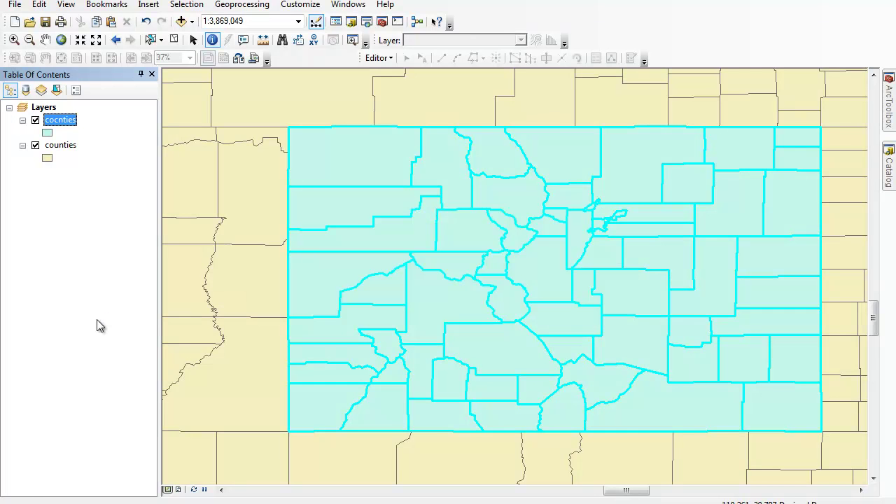
# Step: Remove both the original counties layer and the exported cocnties layer from the map
pyautogui.rightClick(57, 151)
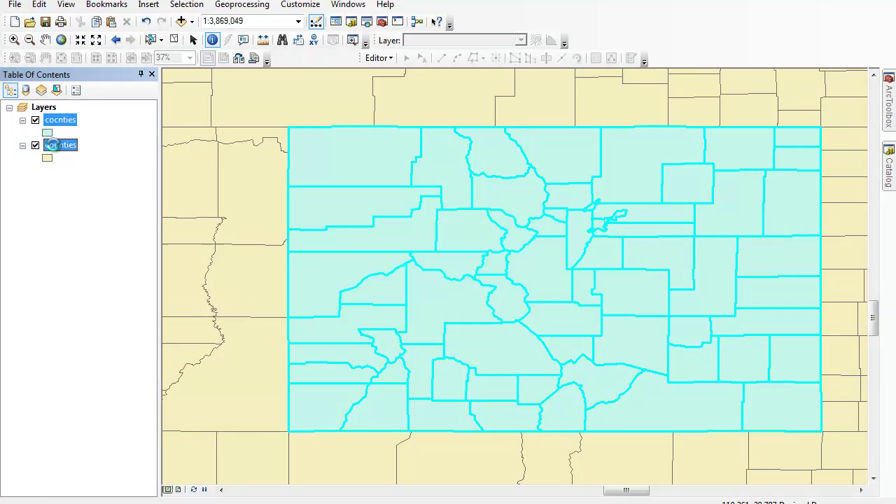
pyautogui.click(82, 170)
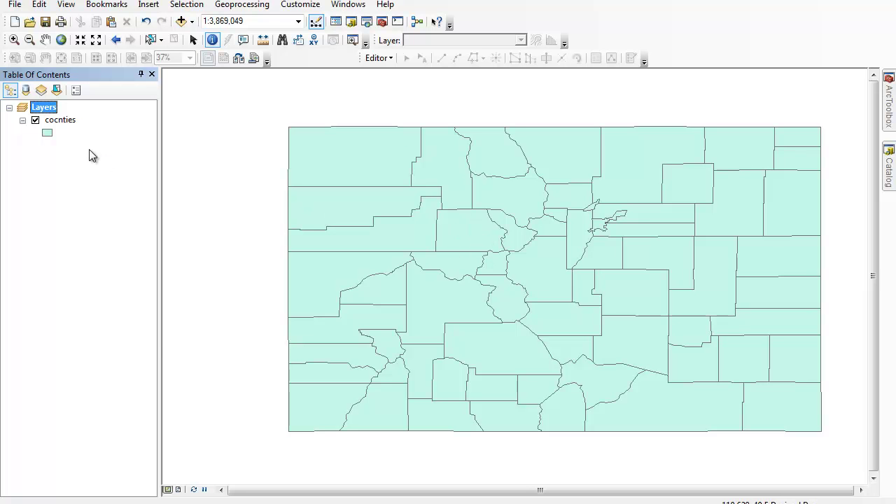
pyautogui.rightClick(63, 122)
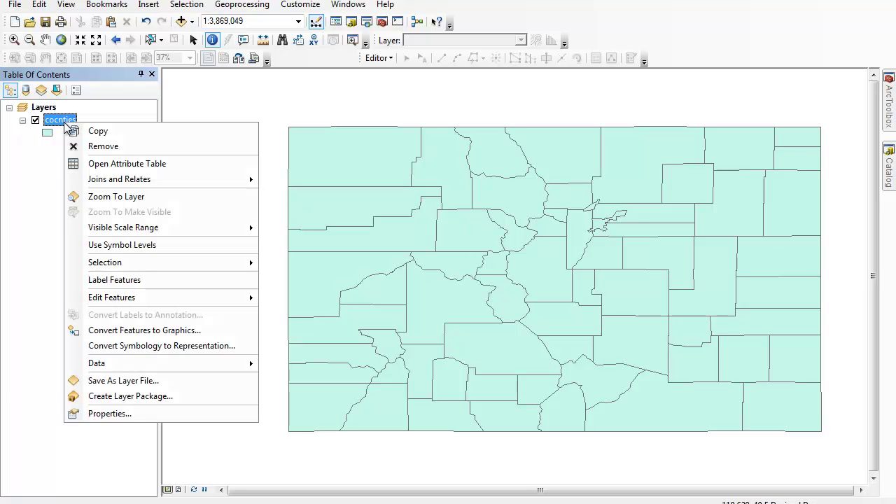
pyautogui.click(98, 146)
# Step: Add the counties.sdc and states.sdc datasets from the USboundaryfiles folder to the map
pyautogui.click(180, 21)
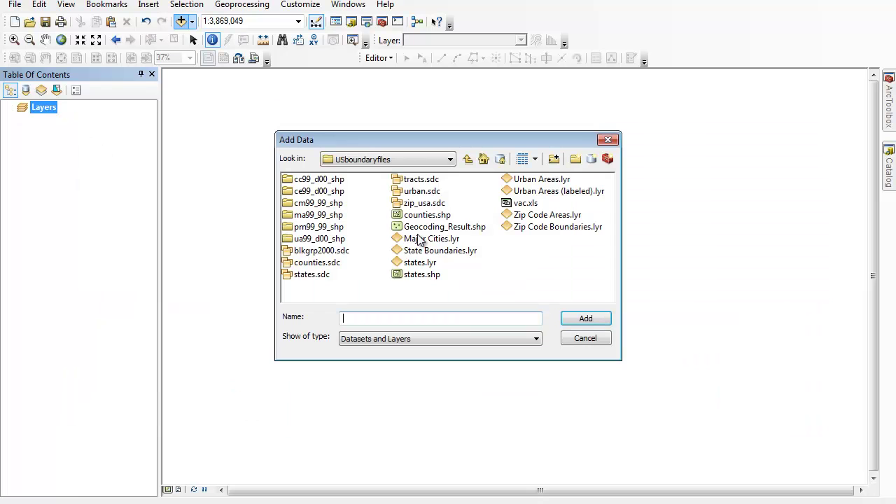
pyautogui.click(320, 264)
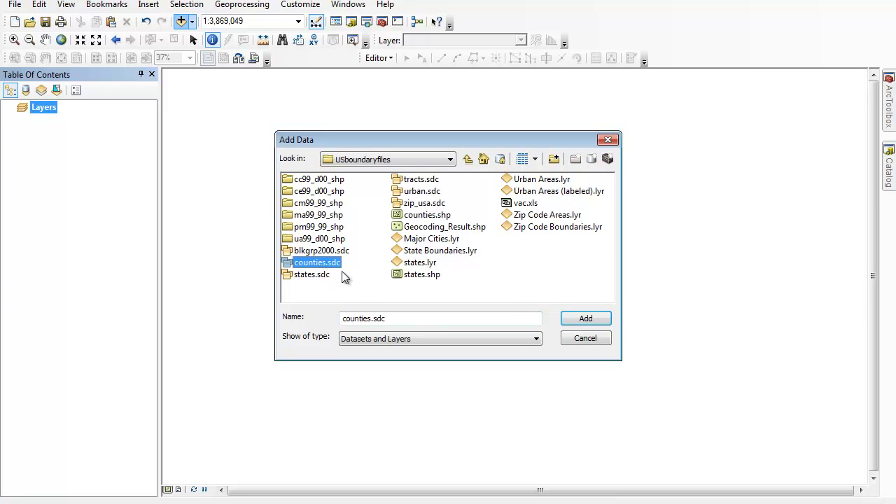
pyautogui.click(587, 319)
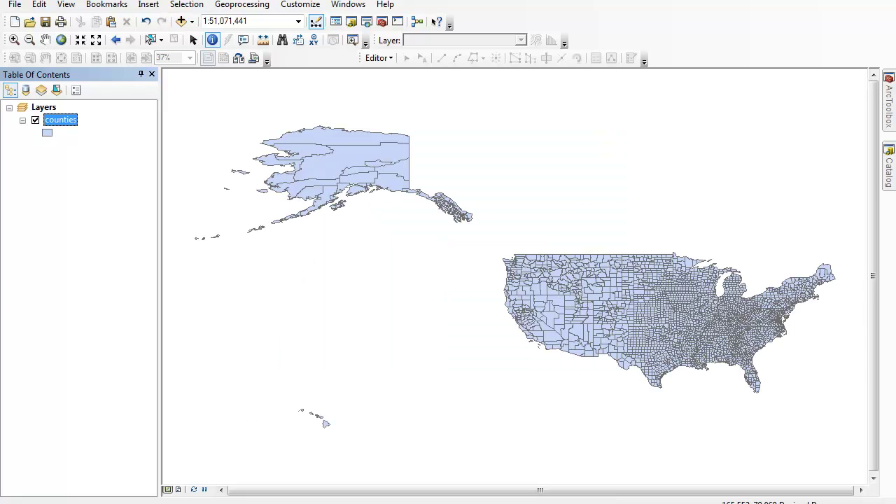
pyautogui.click(181, 21)
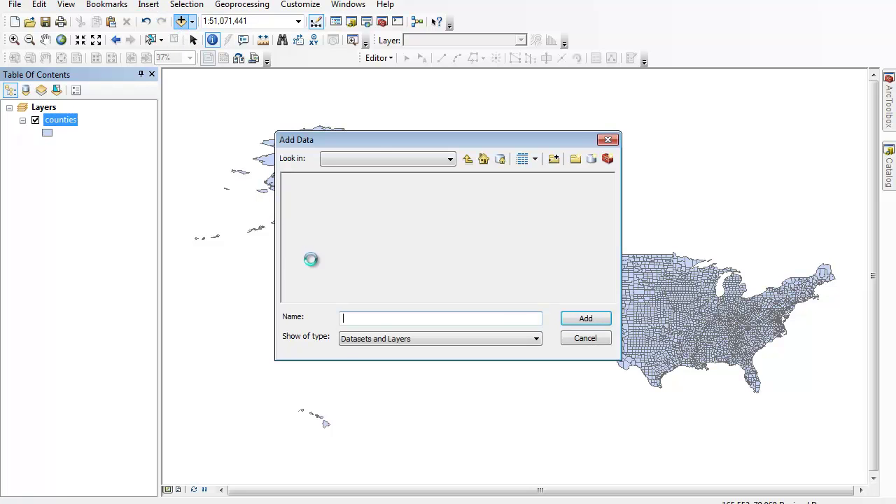
pyautogui.click(312, 274)
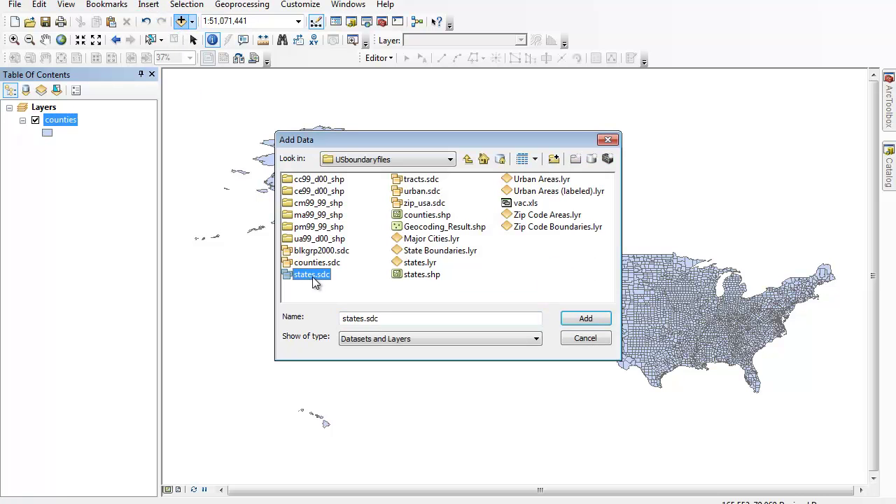
pyautogui.click(592, 321)
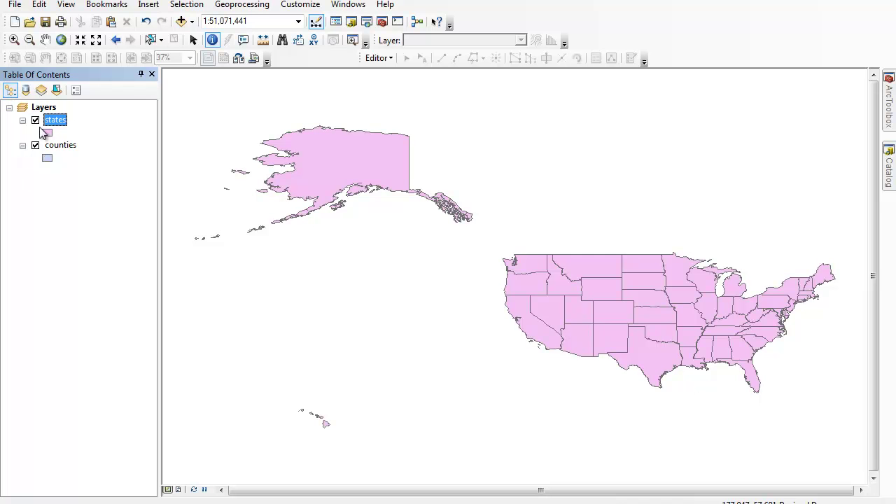
# Step: Turn off the counties layer and select Colorado on the map in the states layer
pyautogui.moveTo(53, 125)
pyautogui.mouseDown()
pyautogui.moveTo(54, 175)
pyautogui.moveTo(54, 118)
pyautogui.moveTo(49, 132)
pyautogui.mouseUp()
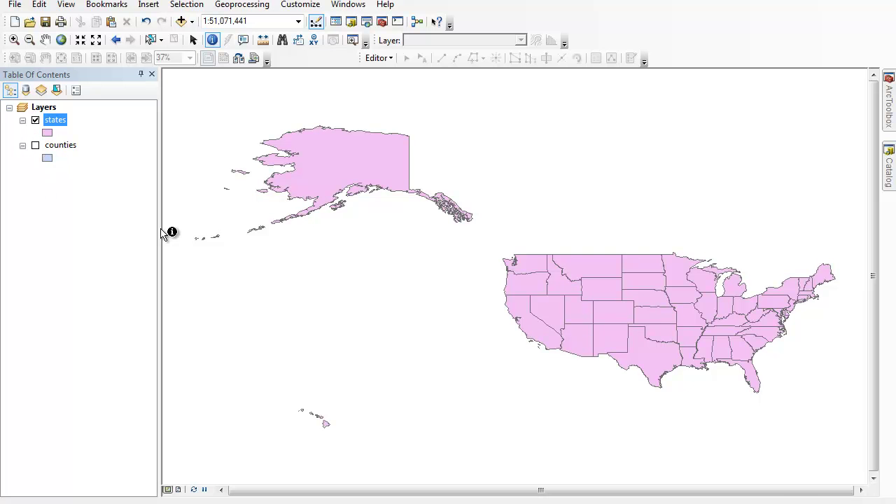
pyautogui.click(150, 40)
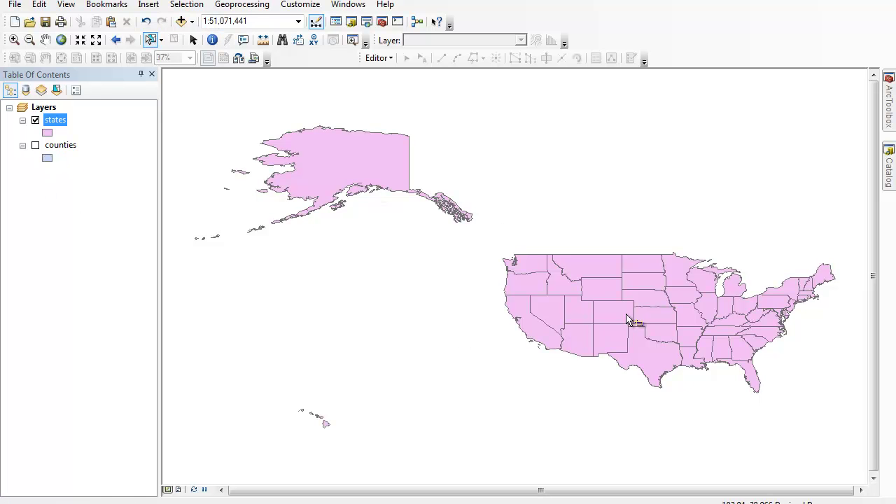
pyautogui.click(610, 314)
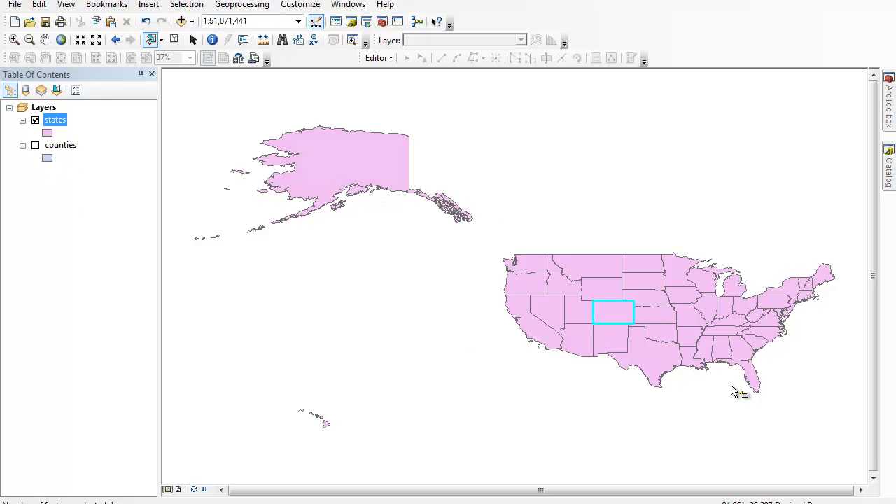
# Step: Examine Colorado's selected record in the states layer's attribute table, and close the table
pyautogui.rightClick(58, 120)
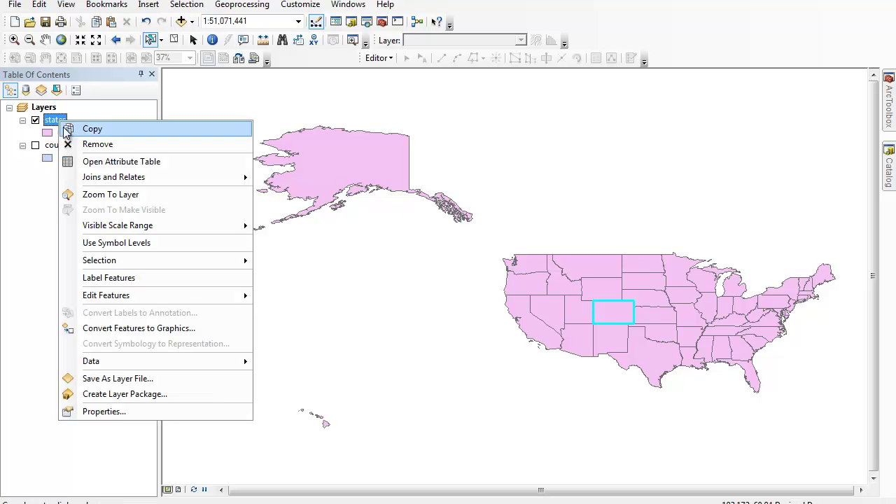
pyautogui.click(93, 163)
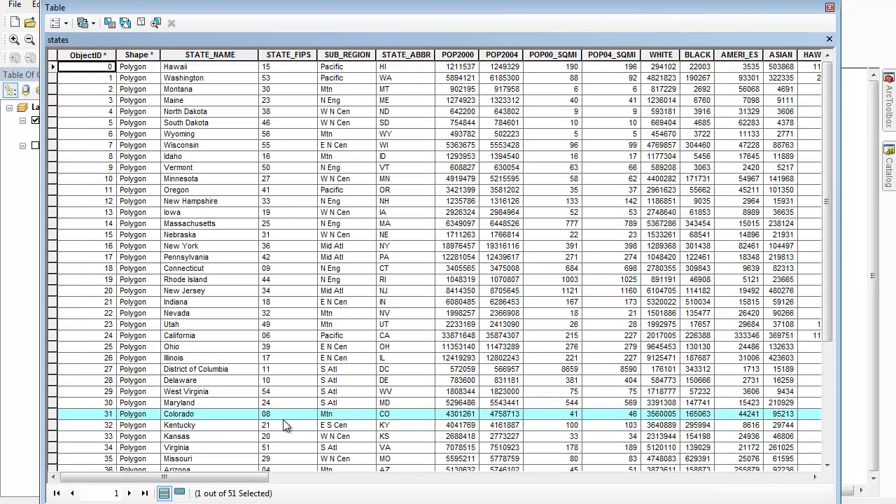
pyautogui.click(830, 8)
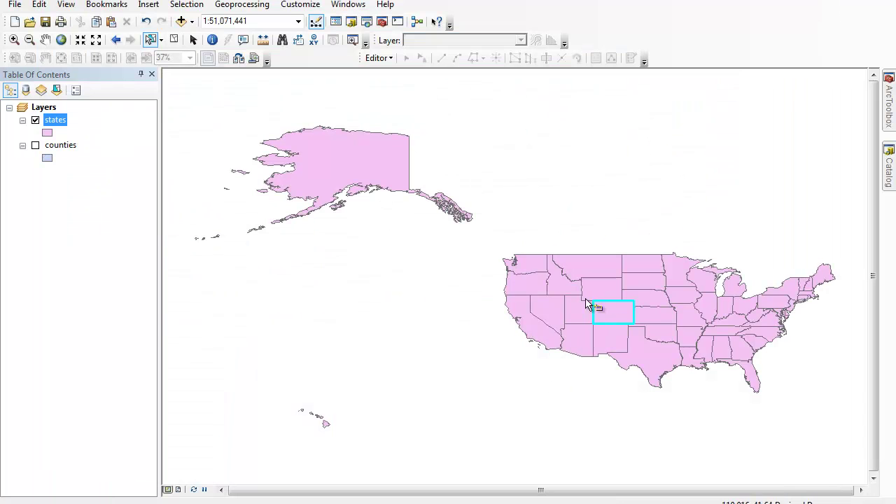
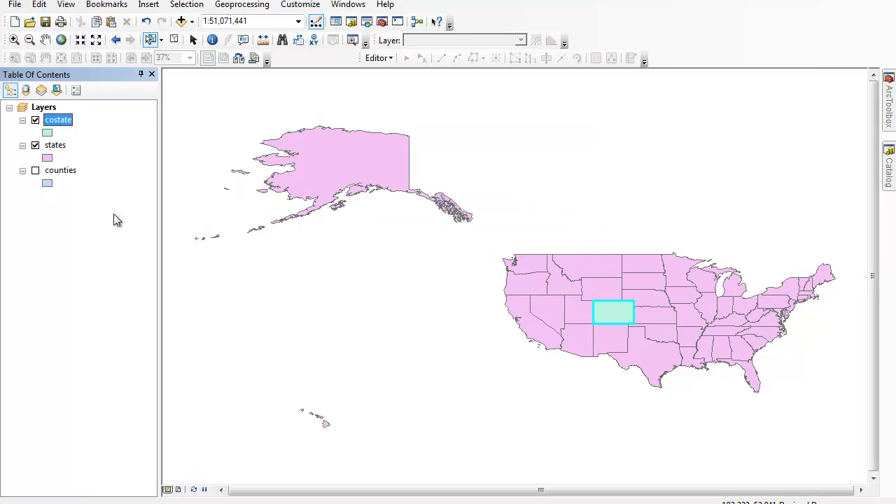
# Step: Remove the states layer from the map and turn the counties layer back on
pyautogui.click(53, 145)
pyautogui.rightClick(50, 147)
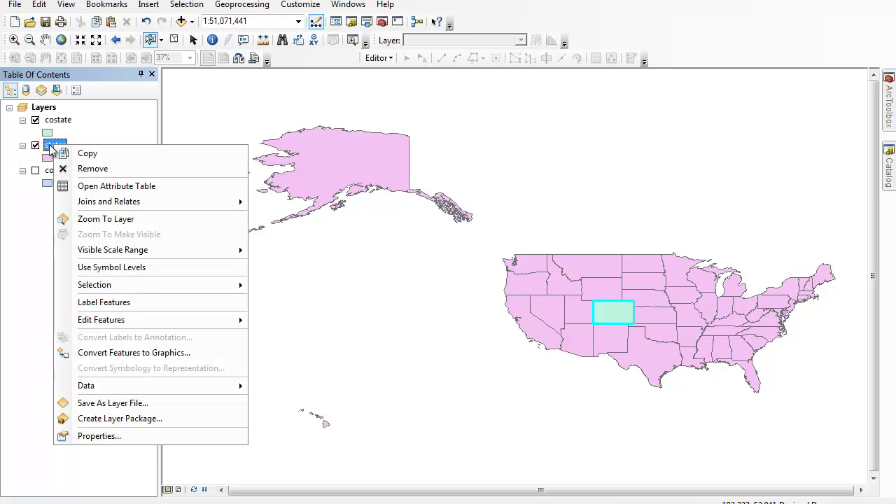
pyautogui.click(93, 169)
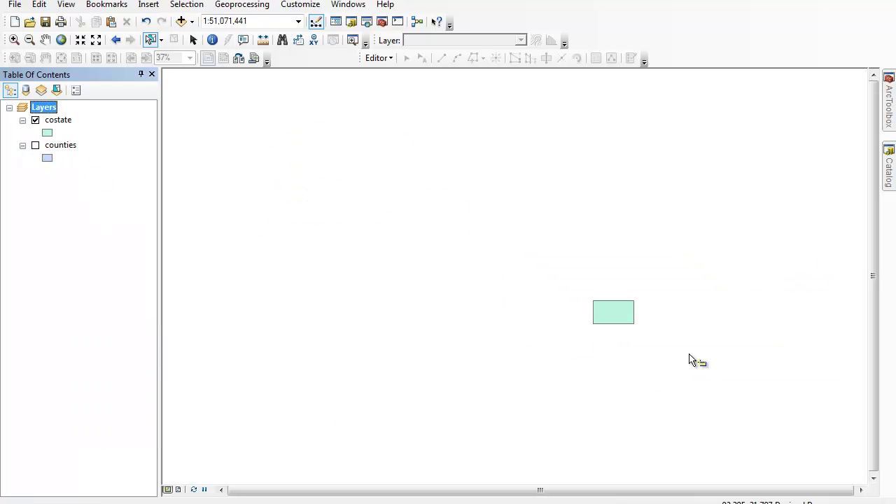
pyautogui.click(35, 146)
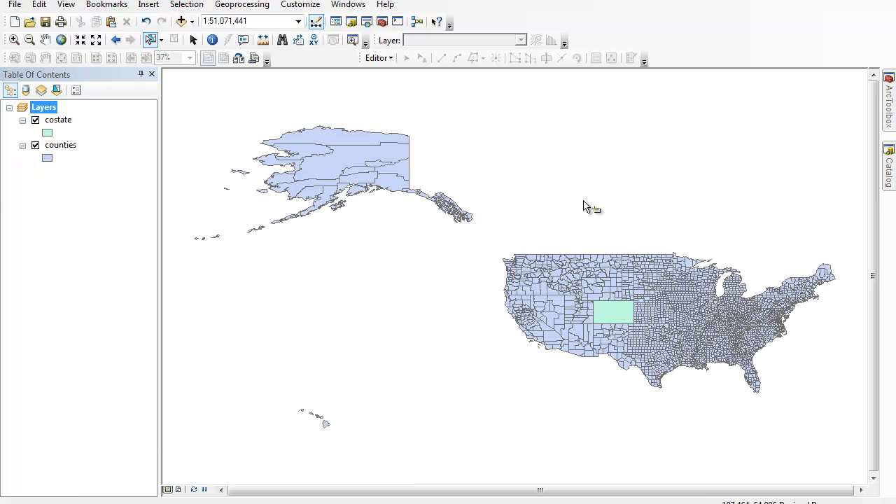
# Step: Select by location the counties features that have their centroid in the costate source layer
pyautogui.click(191, 8)
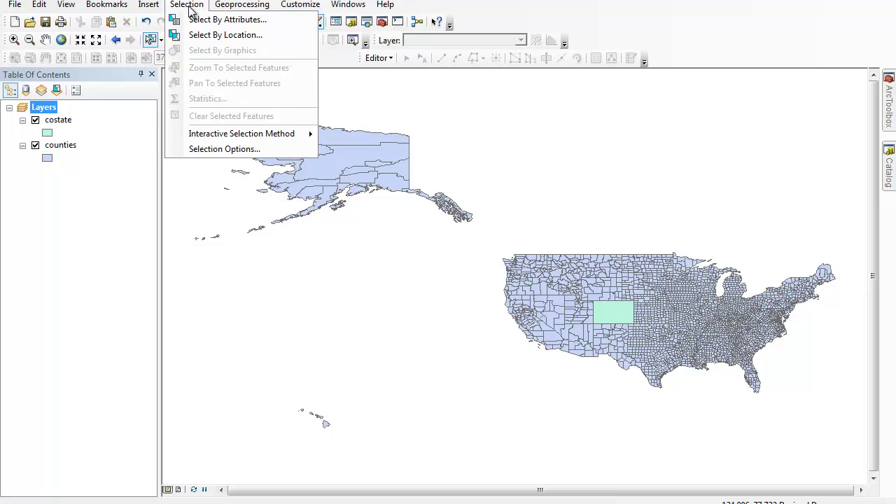
pyautogui.click(213, 36)
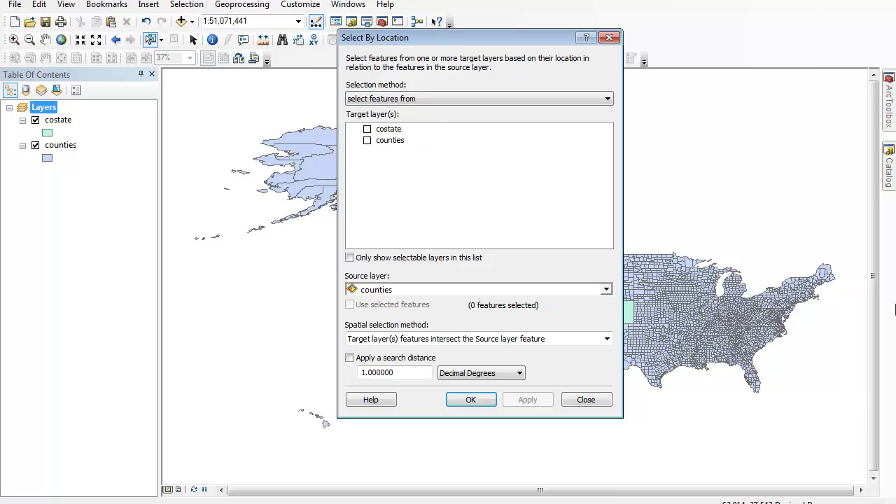
pyautogui.click(370, 144)
pyautogui.click(367, 140)
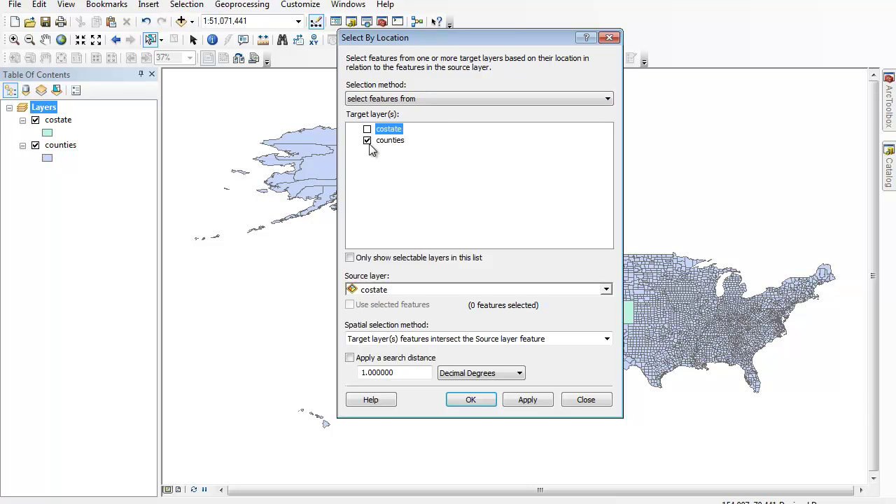
pyautogui.click(464, 341)
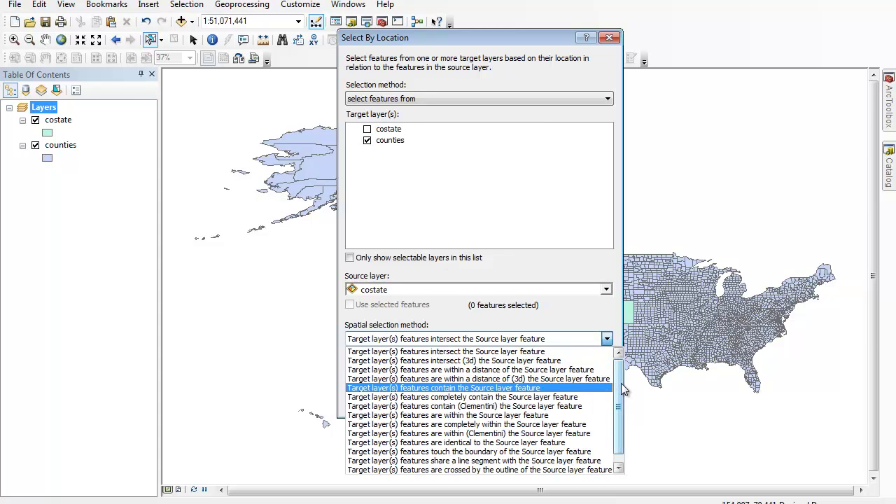
pyautogui.scroll(-1, 621, 383)
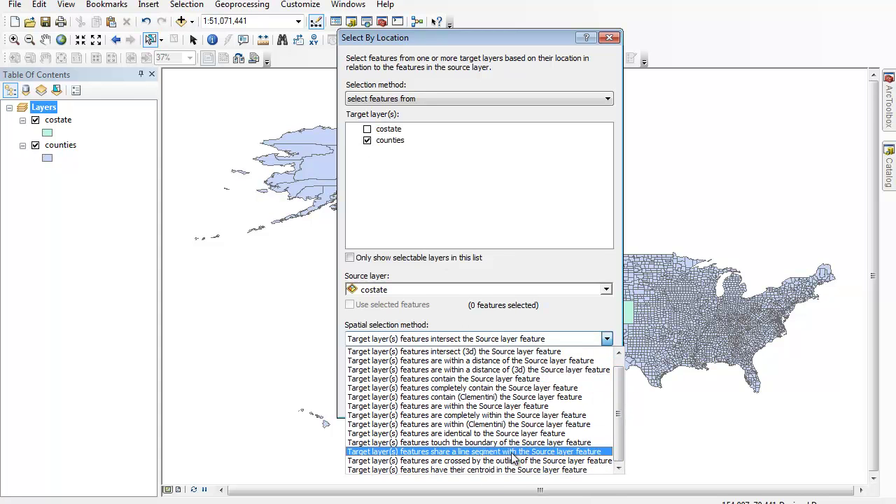
pyautogui.click(497, 471)
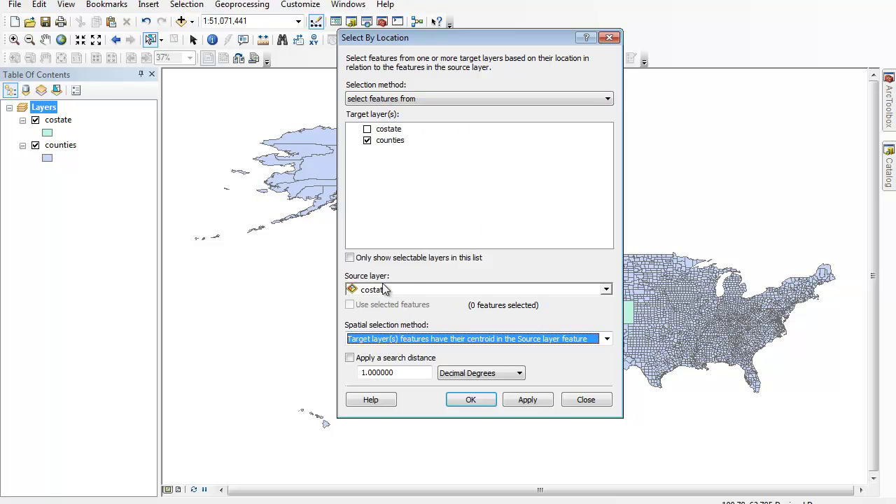
pyautogui.click(480, 399)
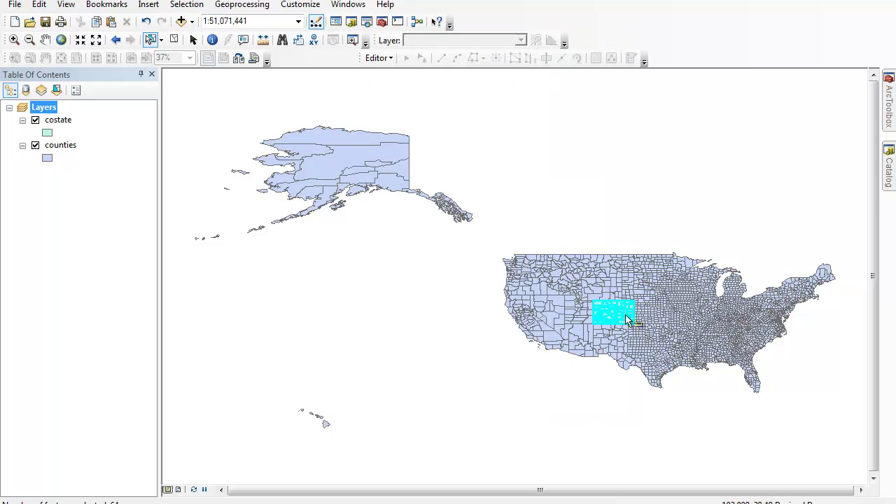
pyautogui.click(14, 40)
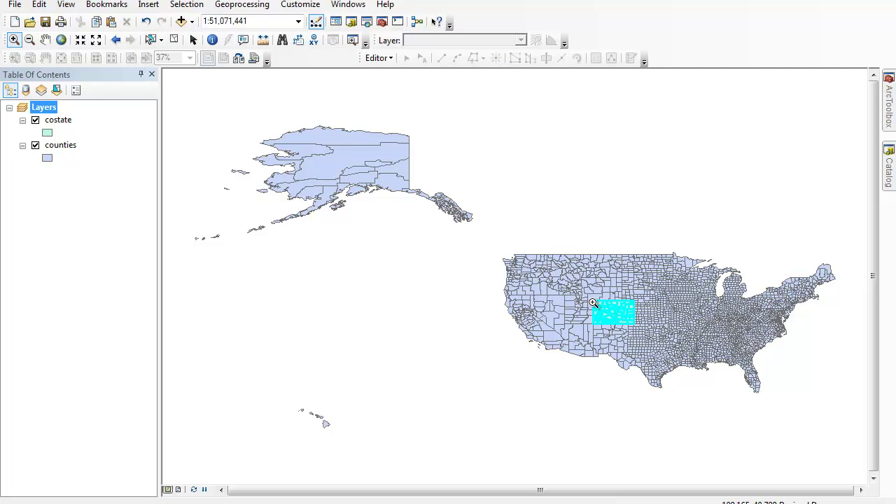
pyautogui.moveTo(657, 288); pyautogui.dragTo(660, 356)
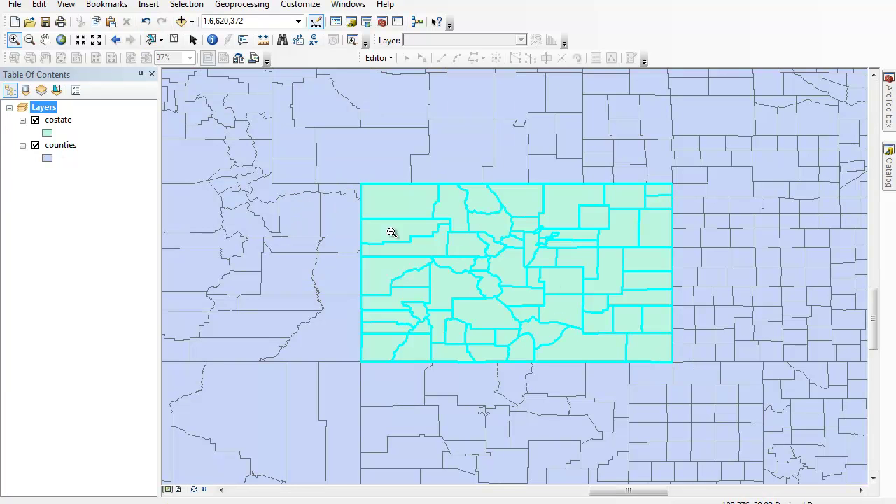
pyautogui.rightClick(68, 149)
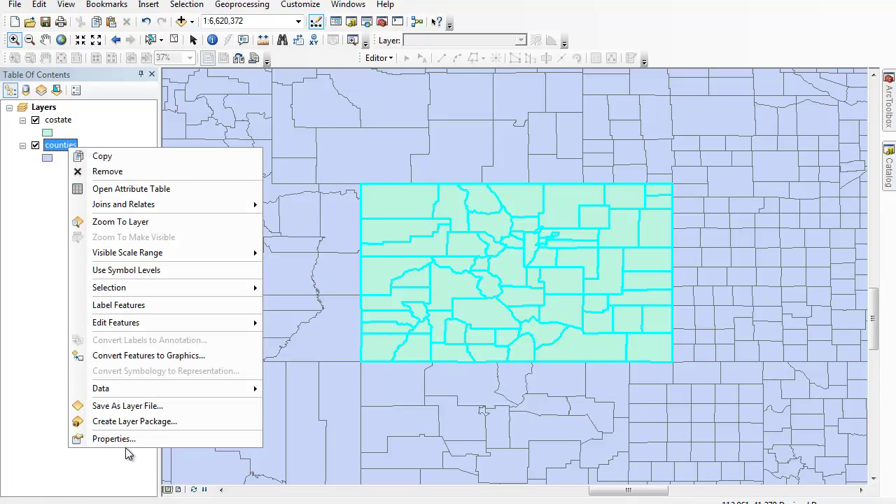
pyautogui.moveTo(226, 398)
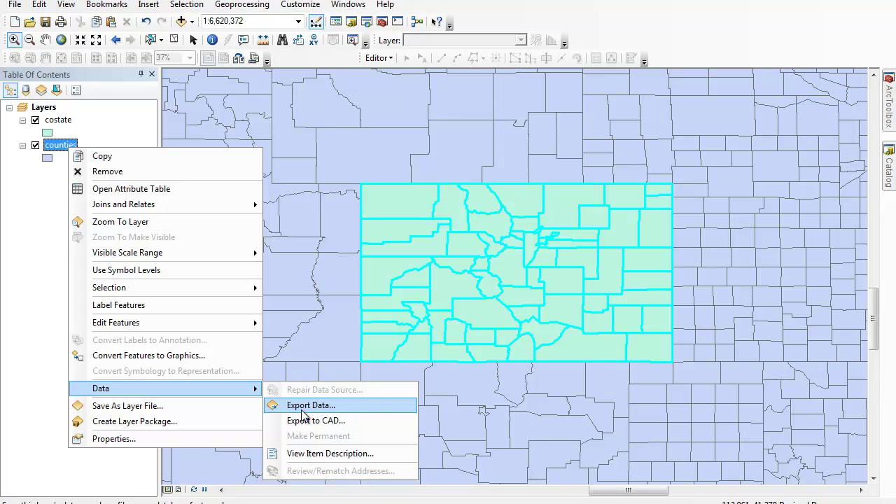
pyautogui.click(20, 240)
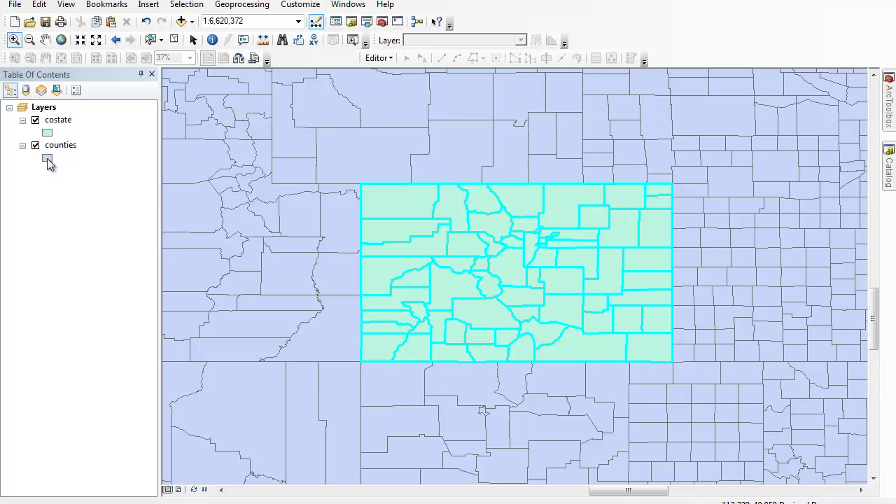
# Step: Start a new map document without saving the changes to the untitled map
pyautogui.click(14, 4)
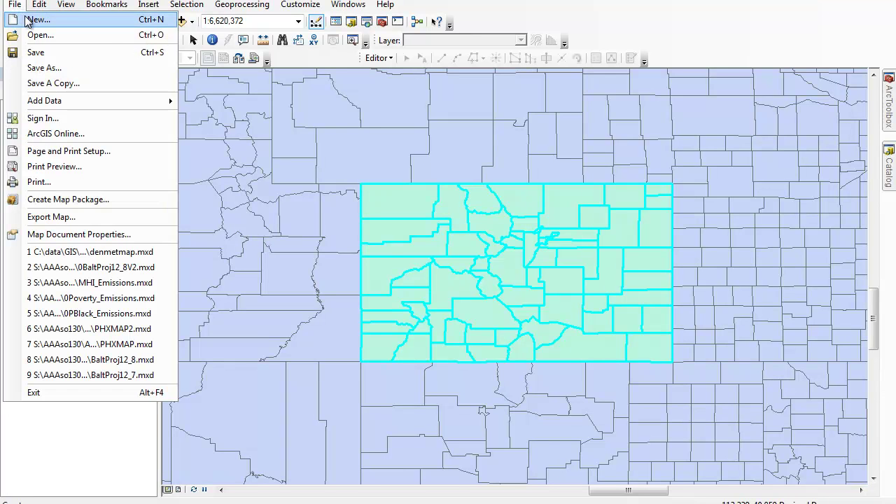
pyautogui.click(31, 19)
pyautogui.click(653, 411)
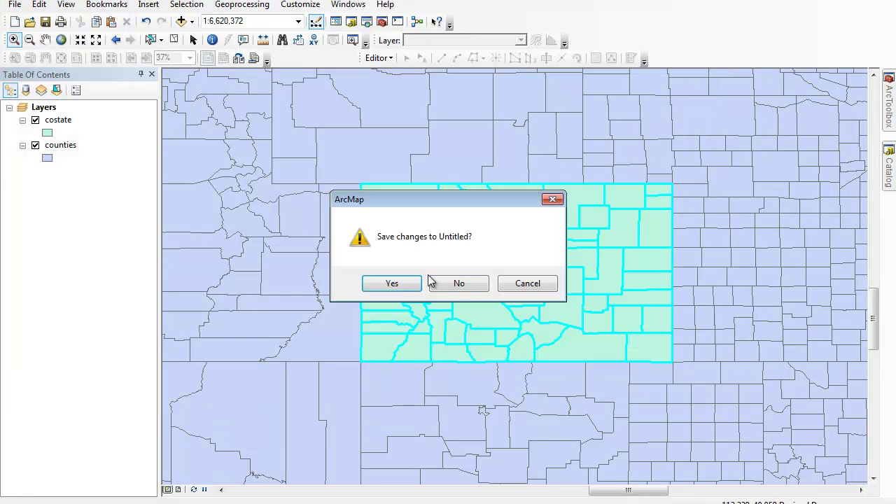
pyautogui.click(457, 282)
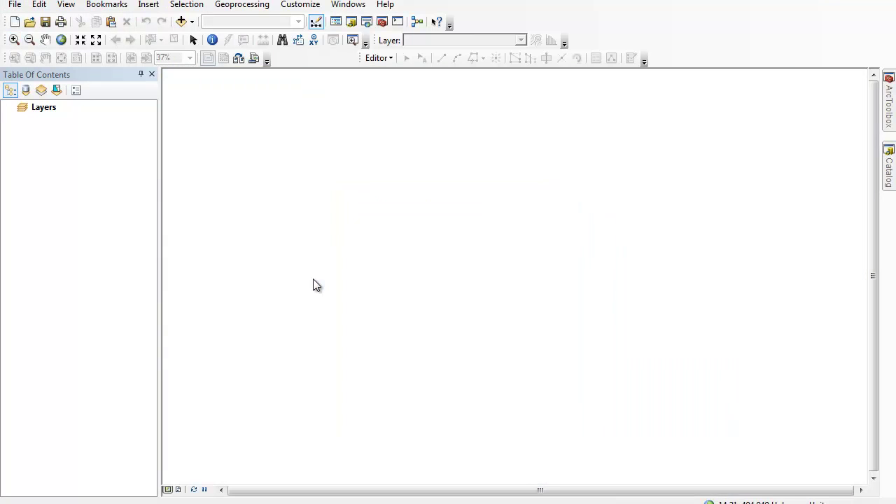
# Step: Add the urban.sdc dataset from the USboundaryfiles folder to the map
pyautogui.click(183, 22)
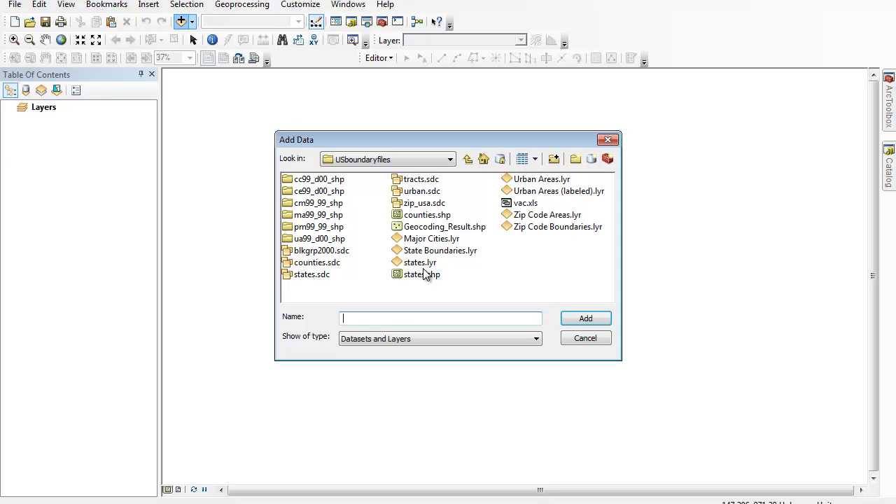
pyautogui.click(416, 196)
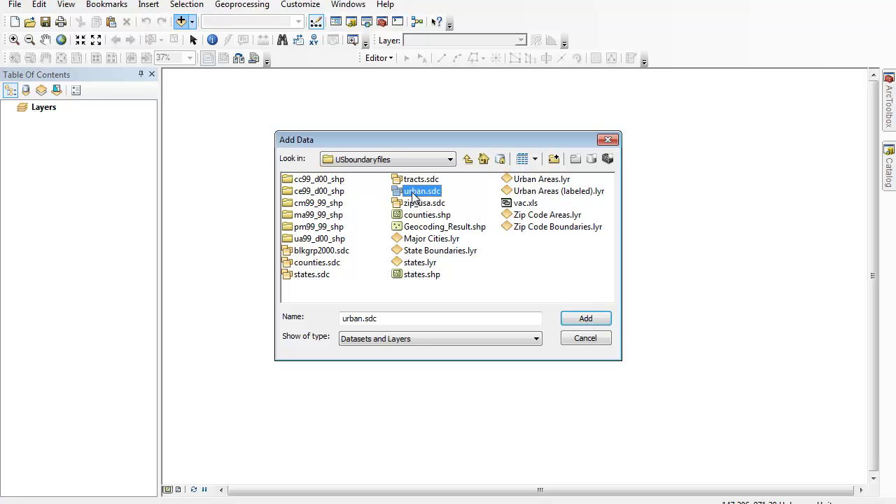
pyautogui.click(586, 318)
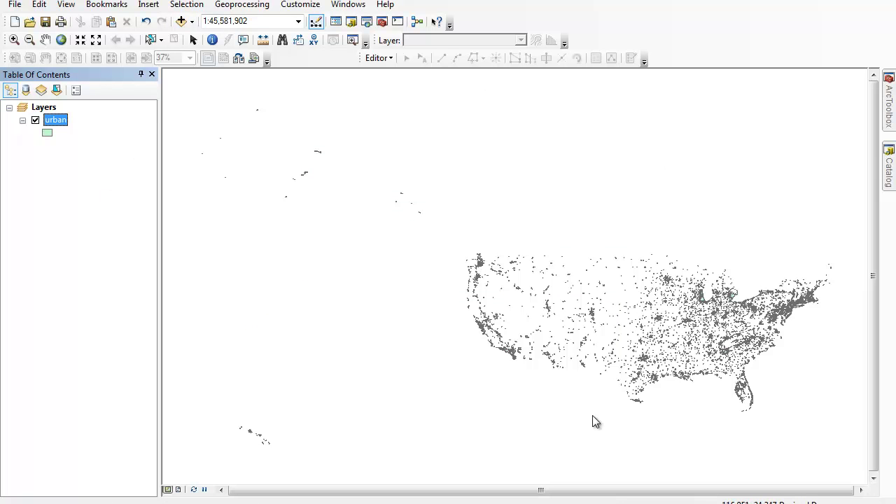
# Step: Label the features of the urban layer, with the map focused on Colorado's Front Range
pyautogui.click(14, 40)
pyautogui.moveTo(587, 308); pyautogui.dragTo(607, 327)
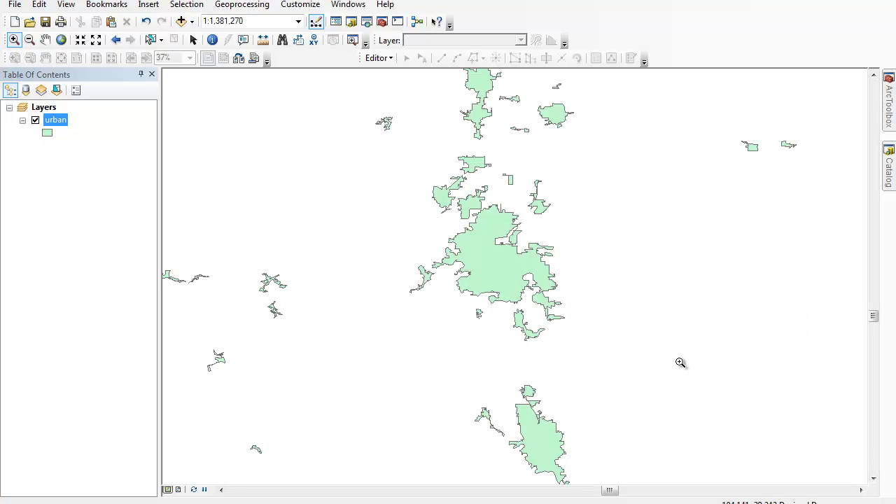
pyautogui.click(62, 121)
pyautogui.rightClick(60, 123)
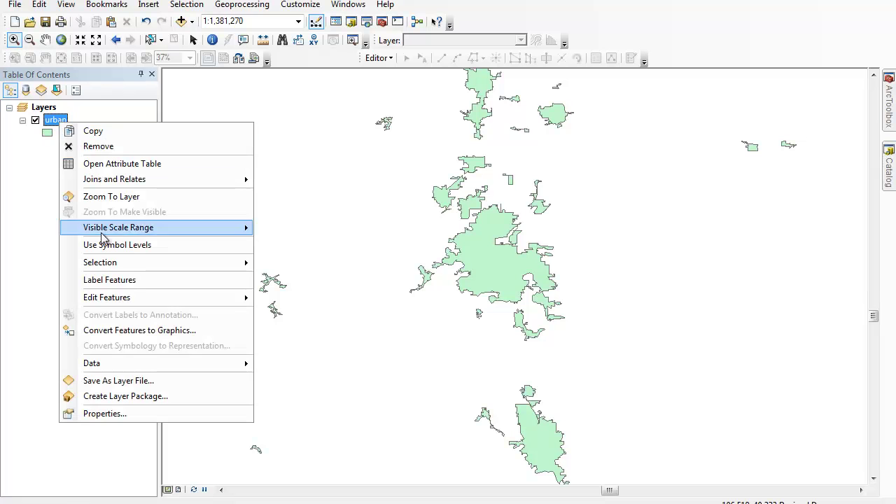
pyautogui.click(96, 282)
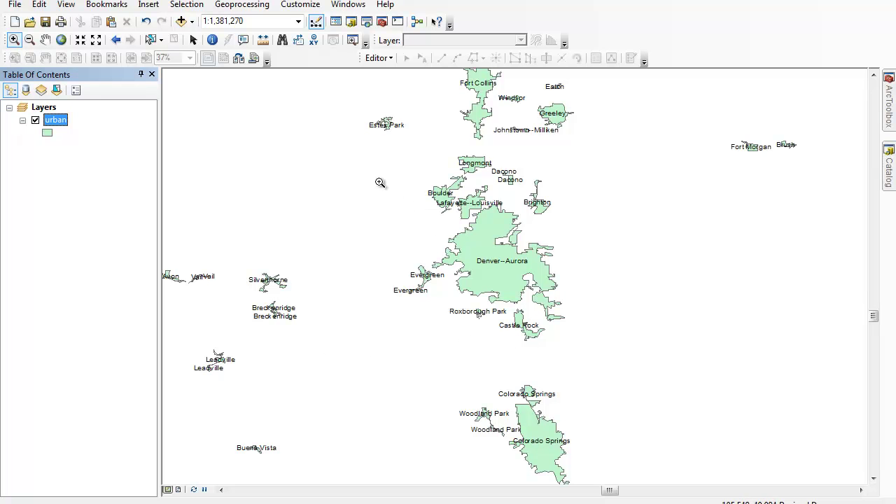
# Step: Select the Denver--Aurora urban area on the map in the urban layer
pyautogui.moveTo(371, 154); pyautogui.dragTo(615, 389)
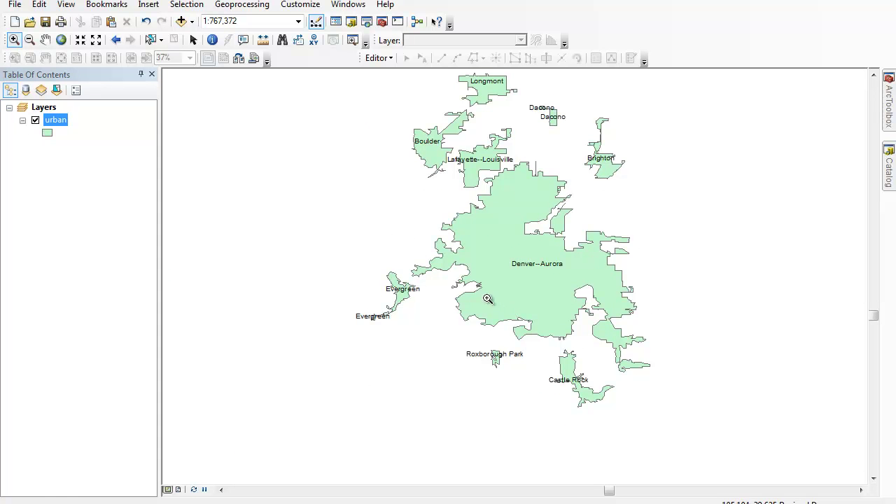
pyautogui.click(152, 40)
pyautogui.click(526, 258)
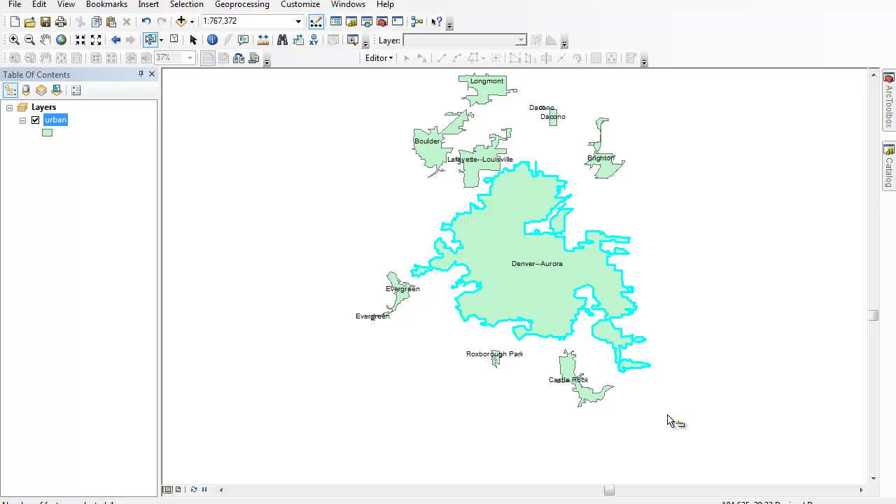
pyautogui.keyDown('shift'); pyautogui.click(432, 156); pyautogui.keyUp('shift')
pyautogui.keyDown('shift'); pyautogui.click(495, 98); pyautogui.keyUp('shift')
pyautogui.keyDown('shift'); pyautogui.click(474, 119); pyautogui.keyUp('shift')
pyautogui.keyDown('shift'); pyautogui.click(442, 152); pyautogui.keyUp('shift')
# Step: Examine the urban layer's attribute table, looking through its records and columns, and close it
pyautogui.rightClick(55, 121)
pyautogui.click(121, 162)
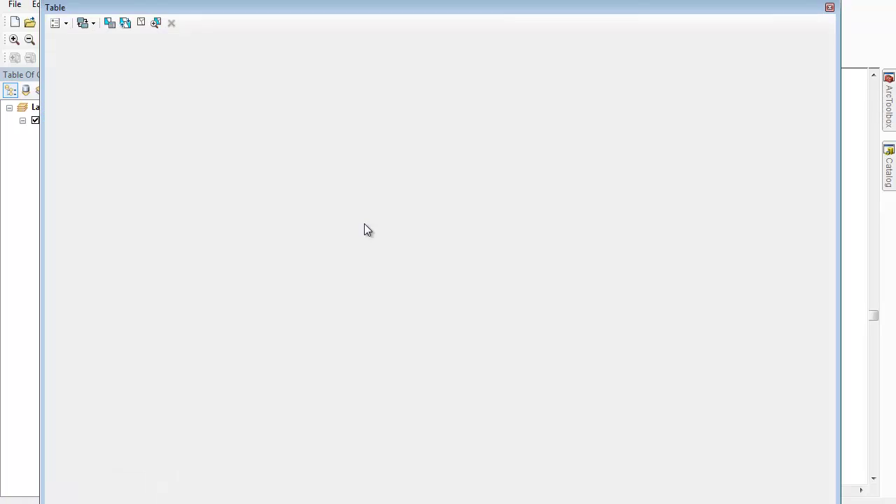
pyautogui.moveTo(827, 68); pyautogui.dragTo(827, 107)
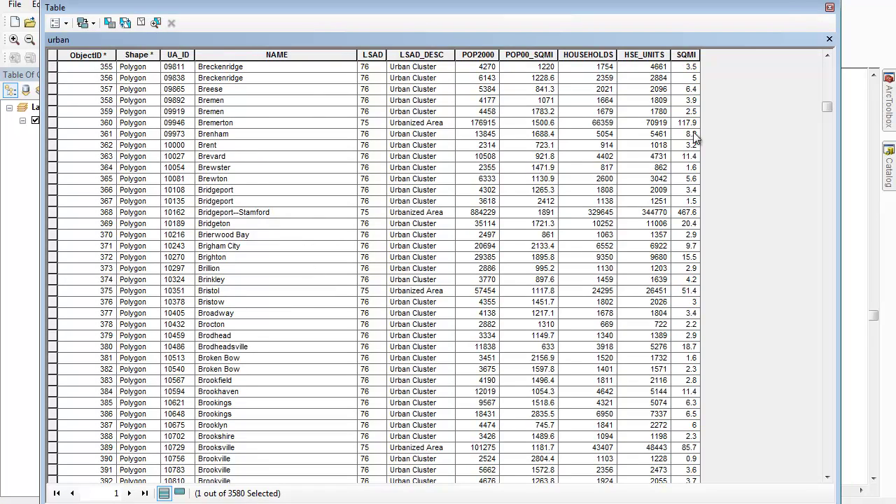
pyautogui.click(829, 8)
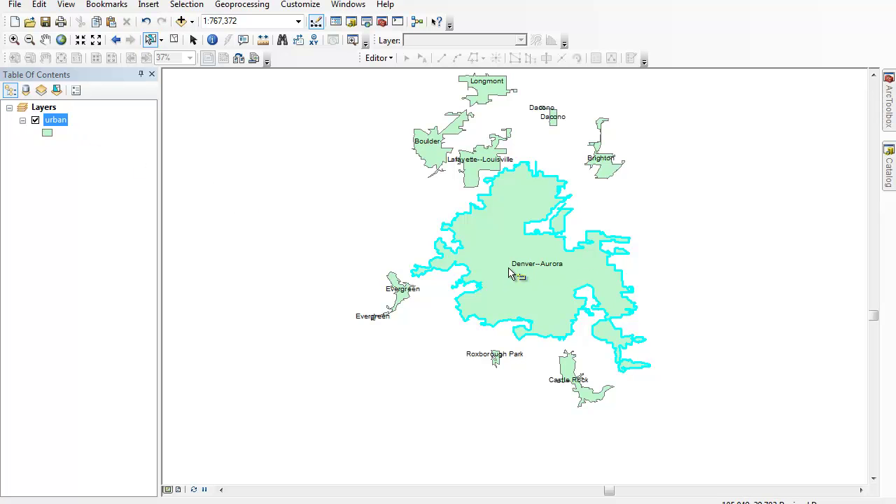
# Step: Export the selected Denver--Aurora feature as denurb.shp in the Youtube folder, overwriting the existing file, and add it to the map
pyautogui.rightClick(56, 128)
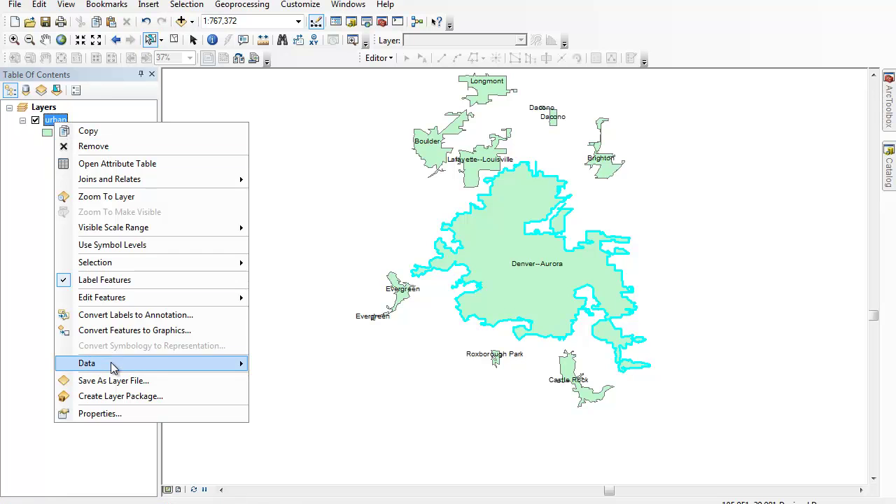
pyautogui.moveTo(233, 368)
pyautogui.click(301, 377)
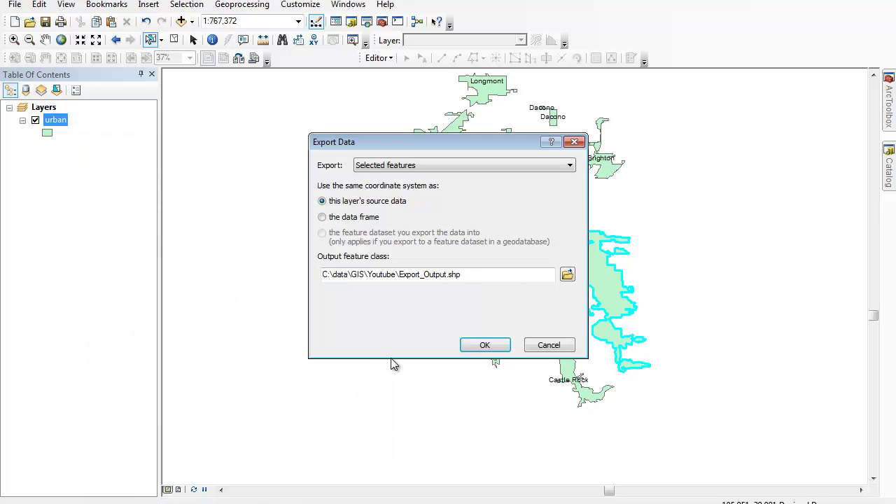
pyautogui.moveTo(399, 275); pyautogui.dragTo(449, 275)
pyautogui.press('BackSpace')
pyautogui.press('BackSpace')
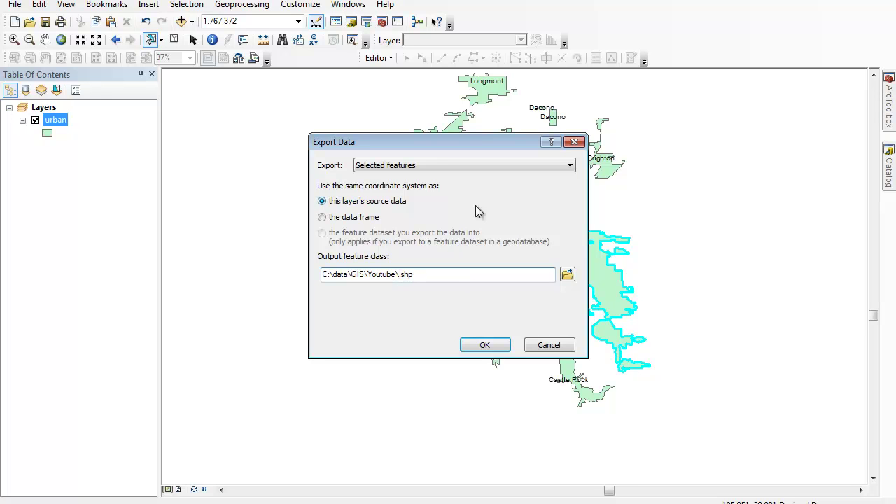
pyautogui.write('denurb')
pyautogui.click(485, 345)
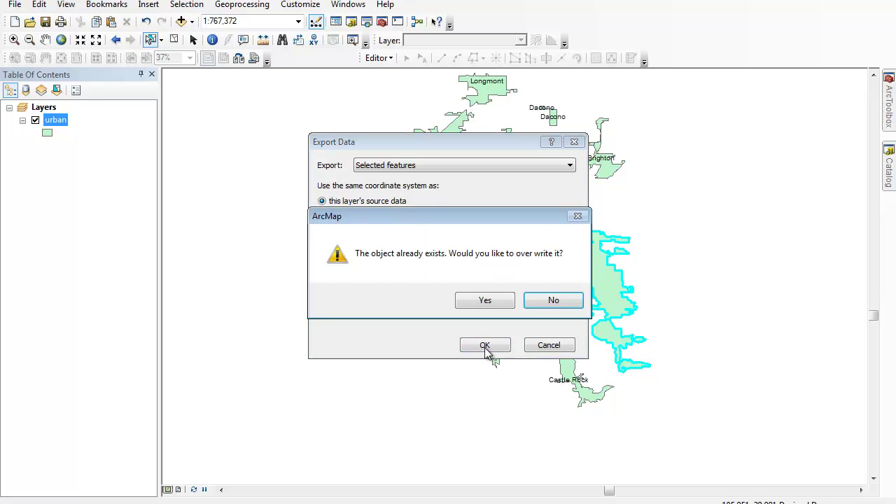
pyautogui.click(485, 301)
pyautogui.click(488, 305)
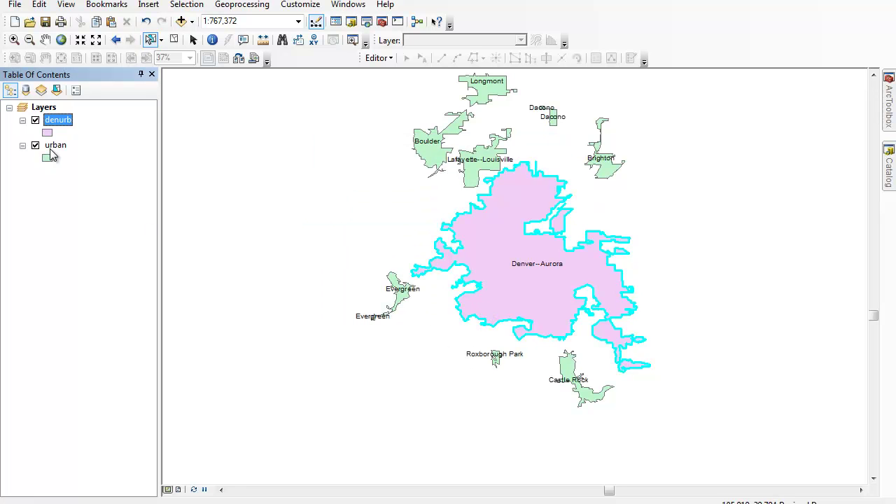
# Step: Remove the urban layer from the map and add the tracts.sdc dataset from the USboundaryfiles folder
pyautogui.rightClick(54, 145)
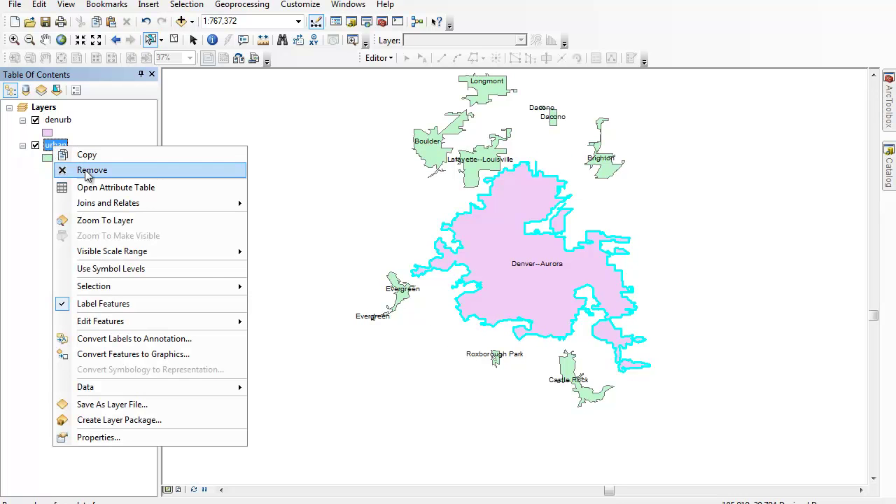
pyautogui.click(98, 172)
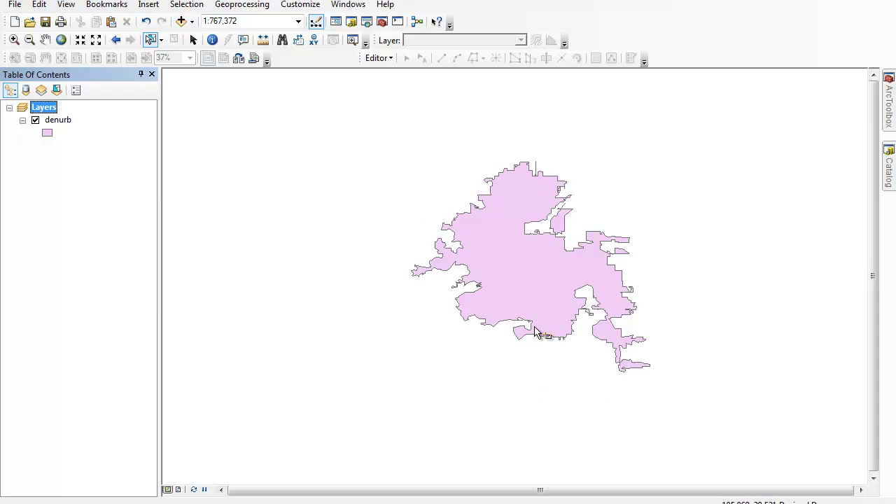
pyautogui.click(181, 24)
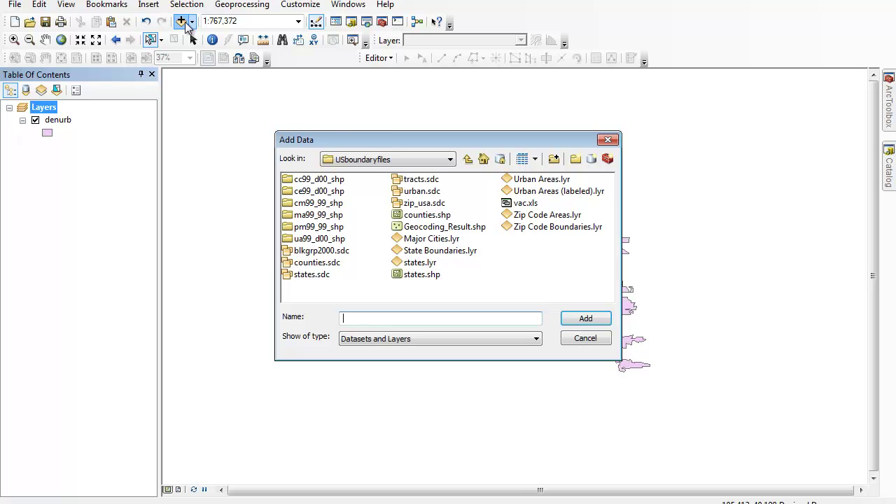
pyautogui.click(419, 181)
pyautogui.click(586, 318)
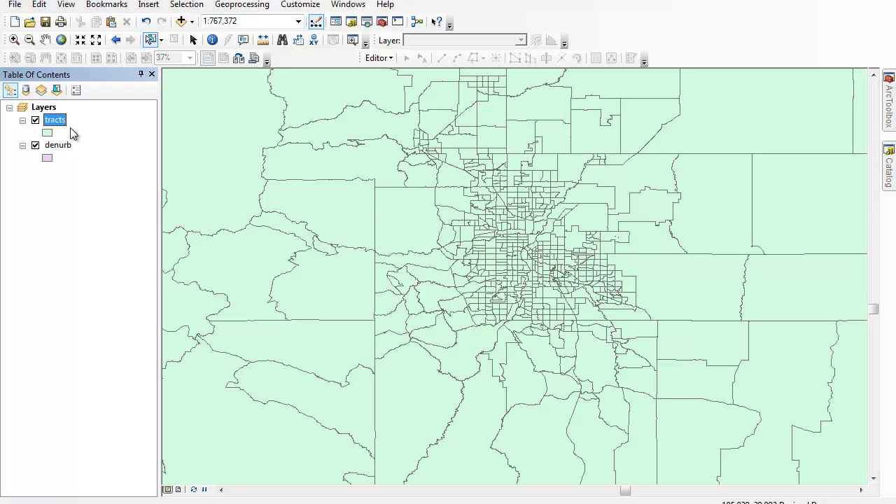
# Step: Check the tracts layer's visibility and move the denurb layer above it in the drawing order
pyautogui.click(35, 121)
pyautogui.click(35, 120)
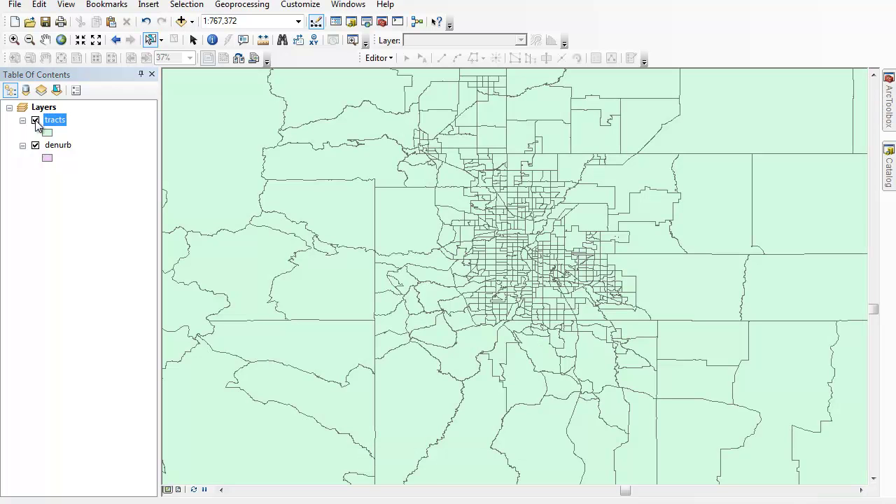
pyautogui.moveTo(60, 149); pyautogui.dragTo(60, 117)
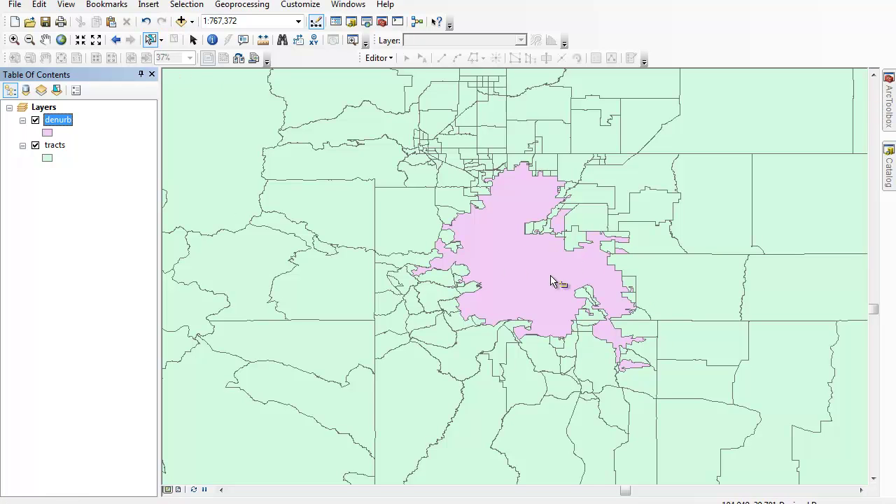
# Step: Select by location the tracts features that intersect the denurb source layer
pyautogui.click(186, 5)
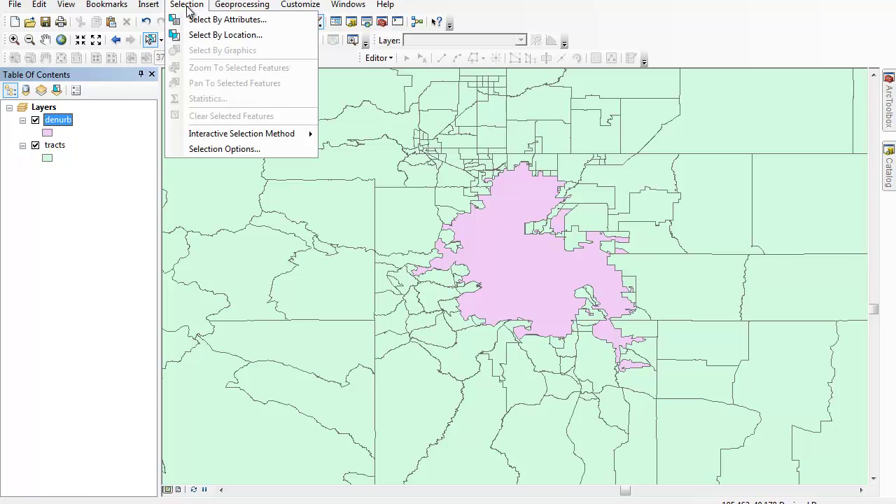
pyautogui.click(206, 36)
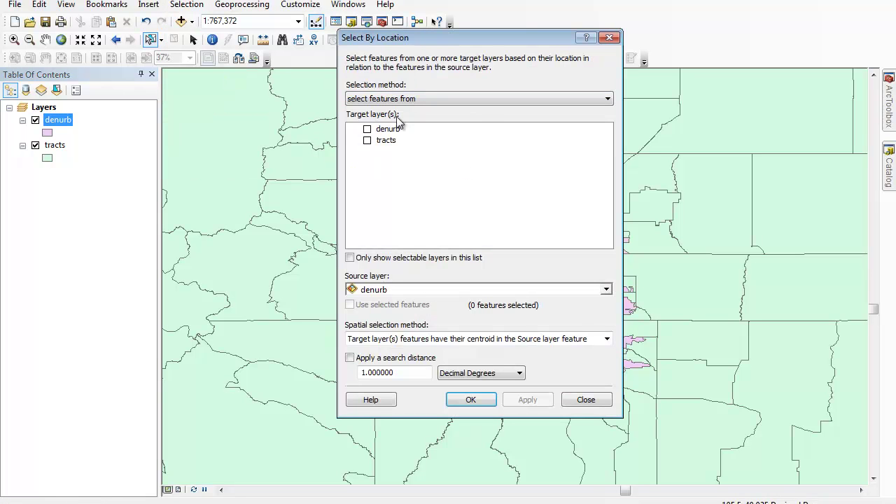
pyautogui.click(368, 140)
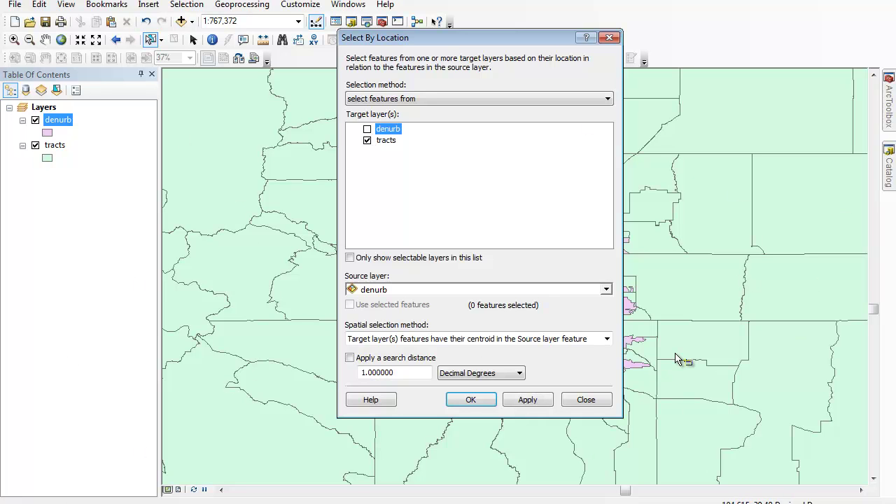
pyautogui.click(525, 340)
pyautogui.moveTo(618, 422); pyautogui.dragTo(620, 441)
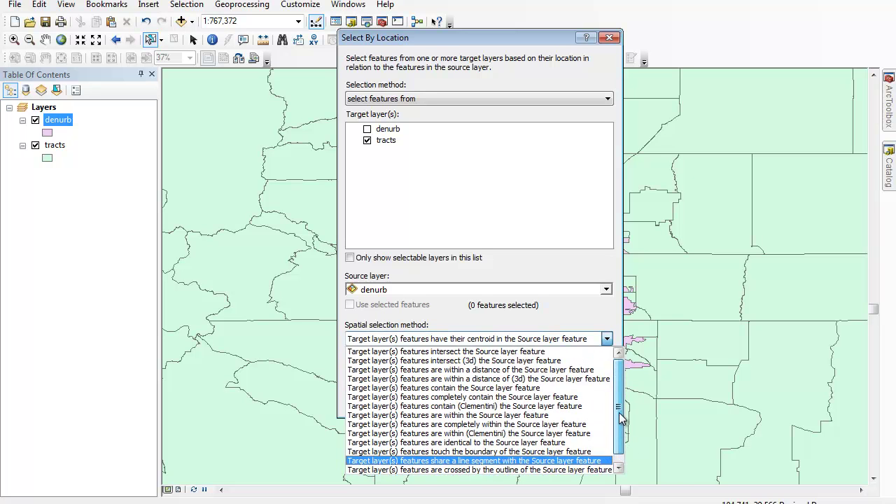
pyautogui.scroll(1, 440, 353)
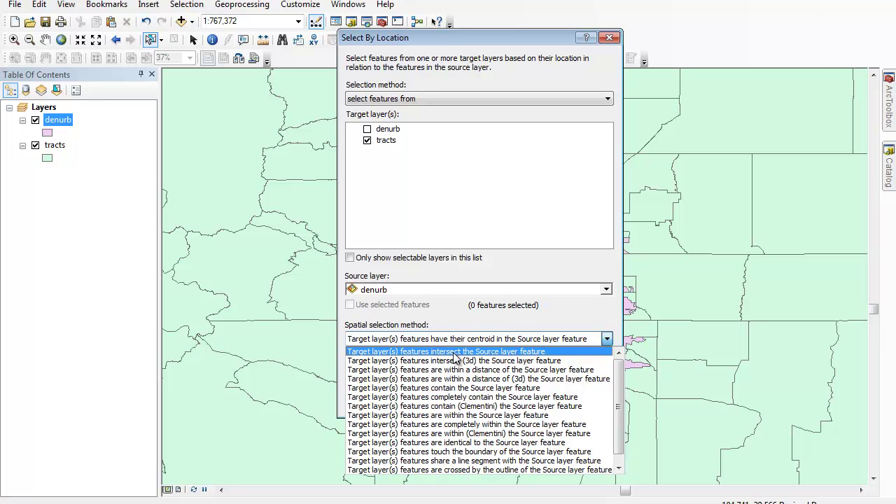
pyautogui.click(454, 352)
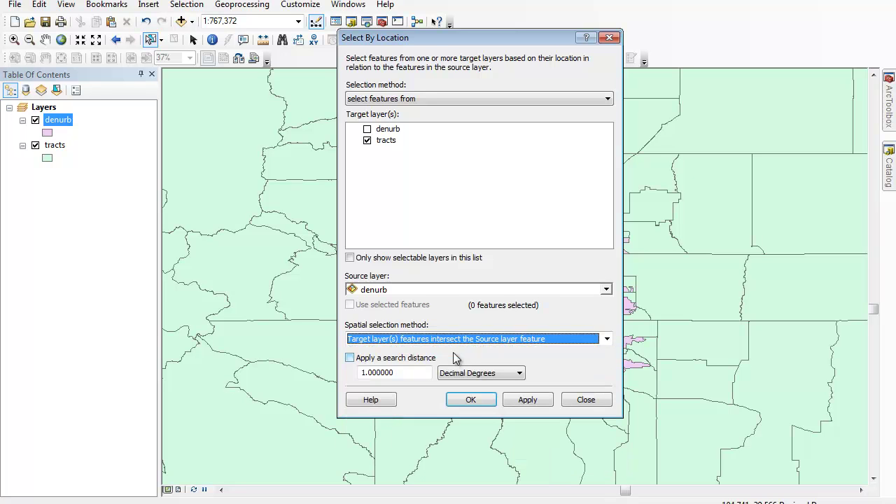
pyautogui.click(476, 400)
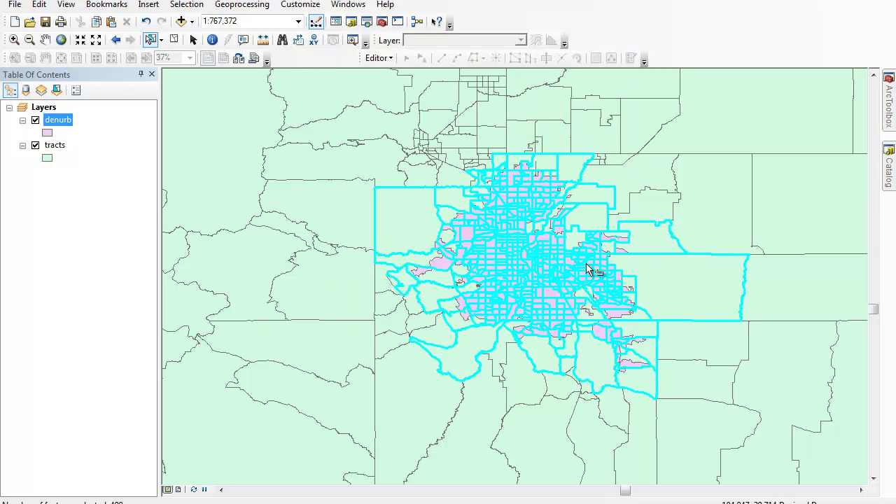
# Step: Remove the large outlying tracts around the western, northern and eastern edges of the Denver area from the selection
pyautogui.click(151, 39)
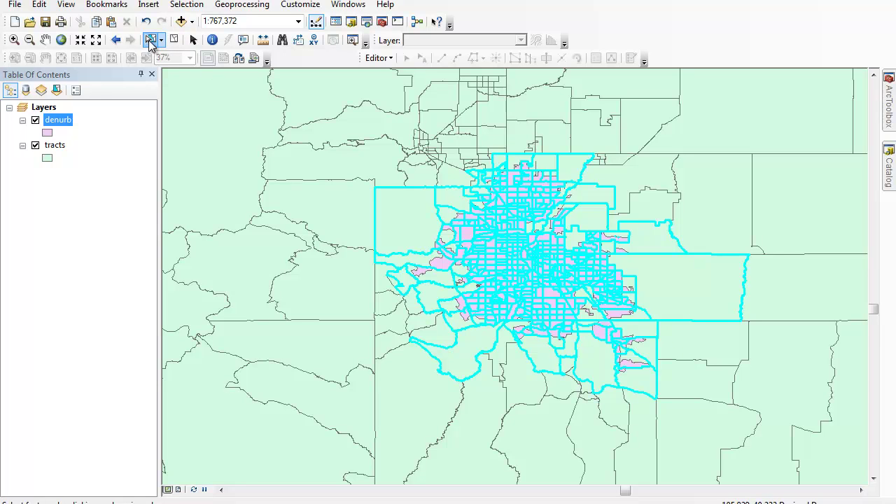
pyautogui.keyDown('shift'); pyautogui.click(408, 222); pyautogui.keyUp('shift')
pyautogui.keyDown('shift'); pyautogui.click(668, 245); pyautogui.keyUp('shift')
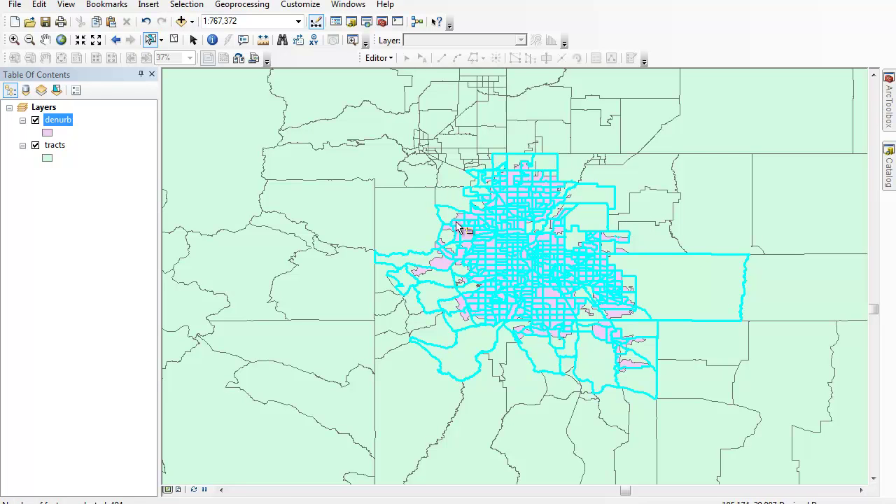
pyautogui.keyDown('shift'); pyautogui.click(403, 287); pyautogui.keyUp('shift')
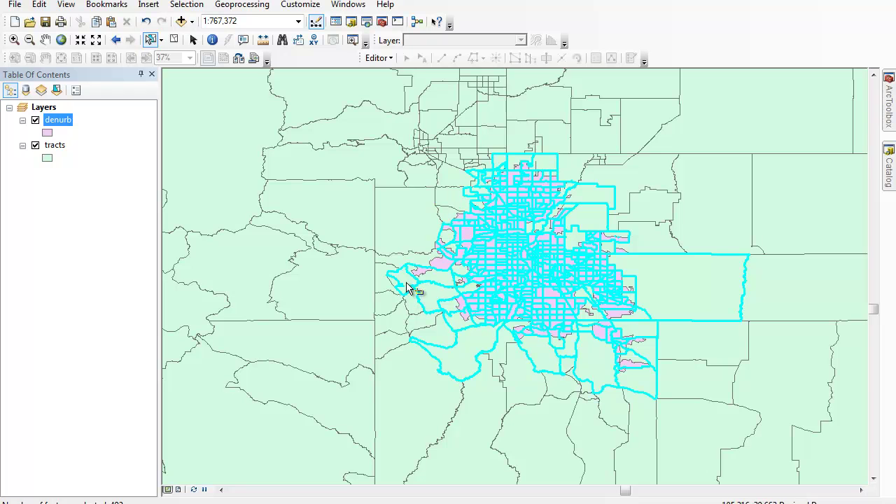
pyautogui.keyDown('shift'); pyautogui.click(458, 370); pyautogui.keyUp('shift')
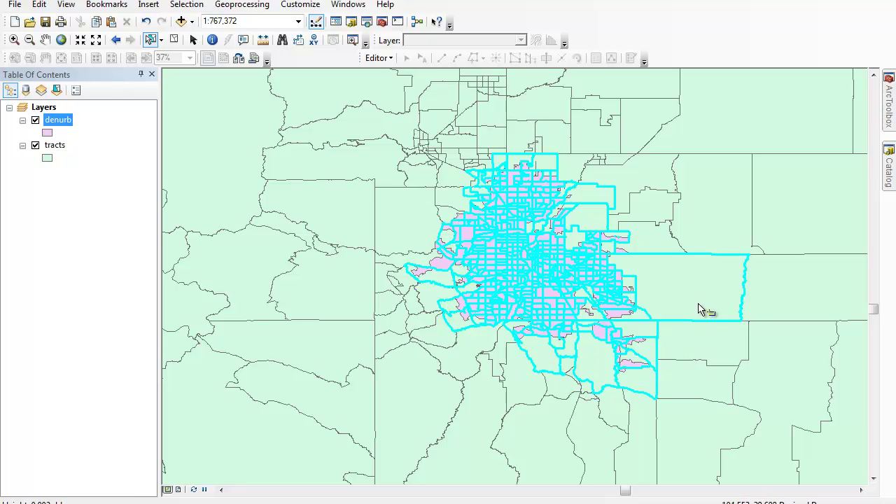
pyautogui.keyDown('shift'); pyautogui.click(703, 281); pyautogui.keyUp('shift')
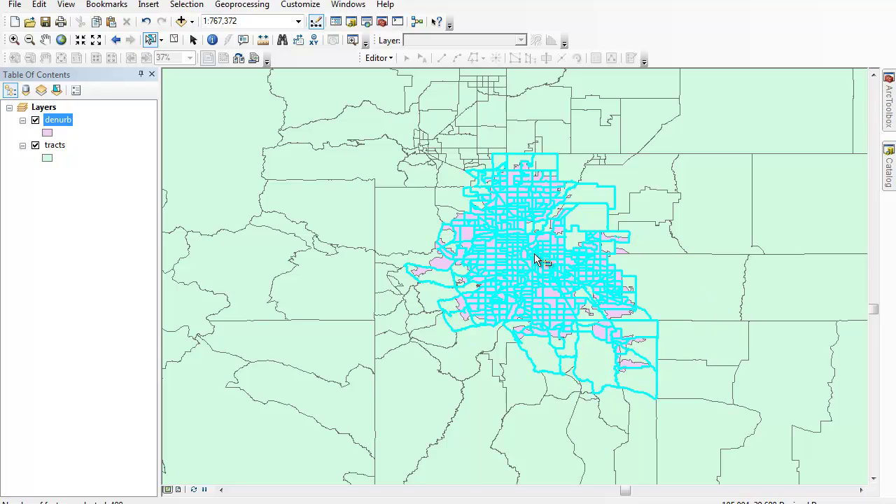
pyautogui.keyDown('shift'); pyautogui.click(596, 202); pyautogui.keyUp('shift')
pyautogui.keyDown('shift'); pyautogui.click(597, 223); pyautogui.keyUp('shift')
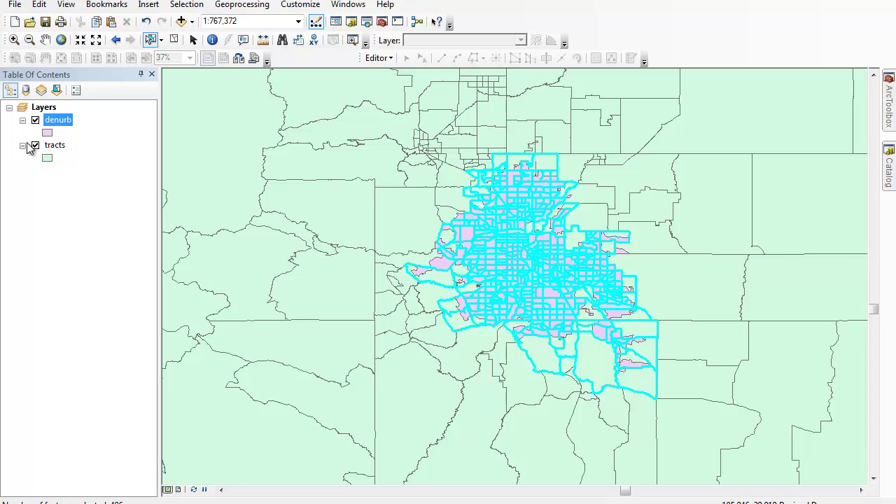
# Step: Examine the tracts layer's attribute table, including its population fields and selected record count, and close it
pyautogui.rightClick(54, 149)
pyautogui.click(90, 187)
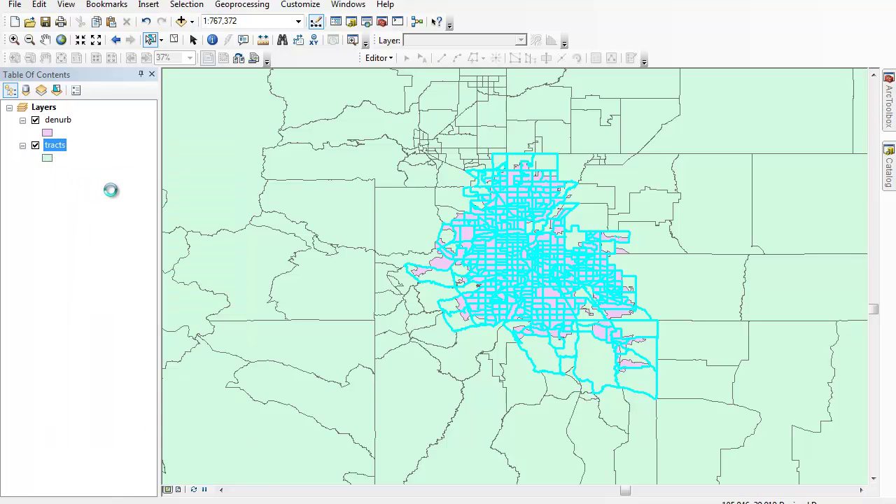
pyautogui.moveTo(829, 72); pyautogui.dragTo(830, 109)
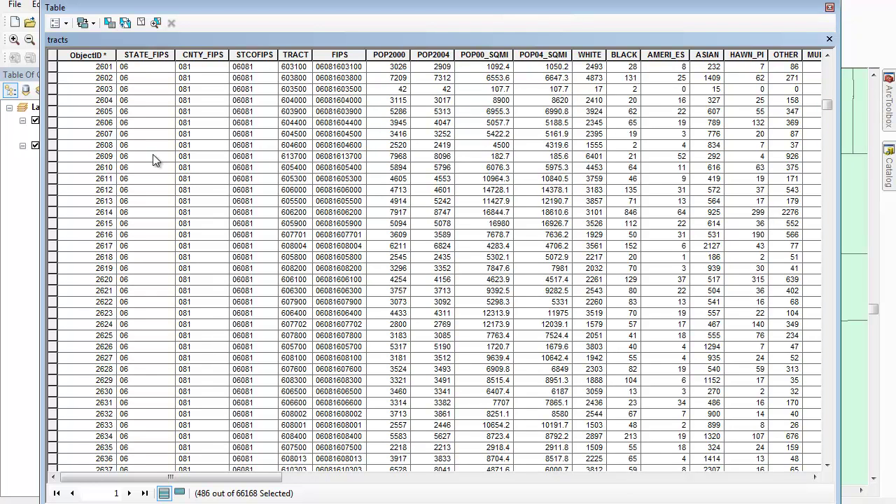
pyautogui.click(830, 8)
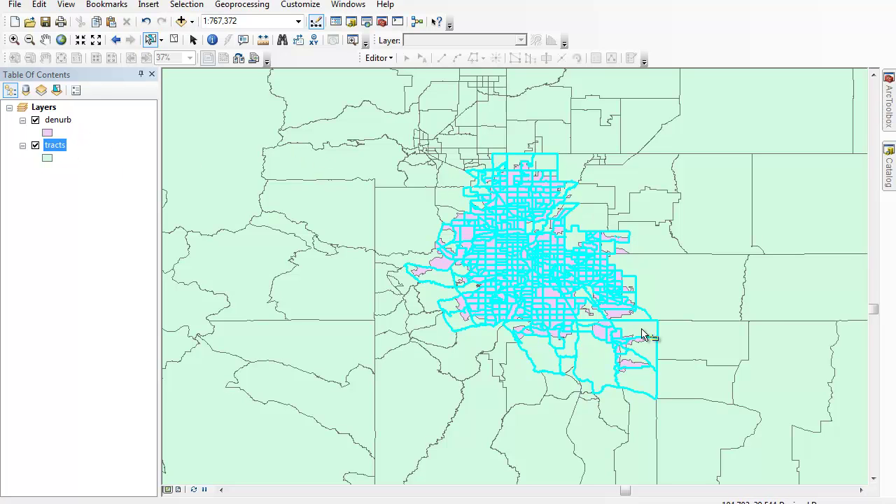
# Step: Export the selected tracts as dentrcts.shp in the Youtube folder and add the exported data to the map
pyautogui.rightClick(60, 151)
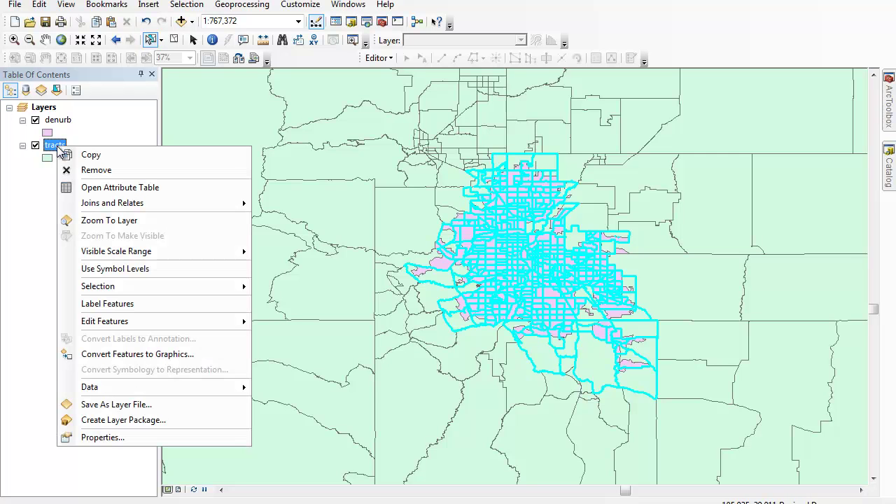
pyautogui.moveTo(161, 394)
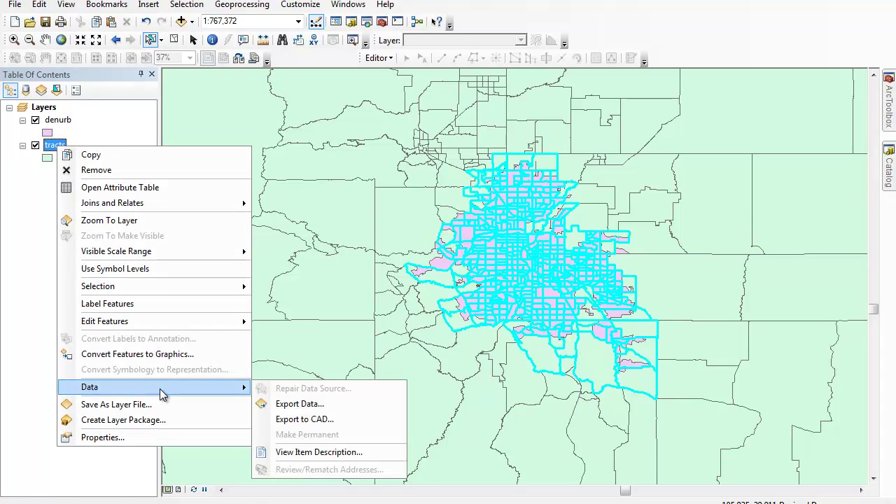
pyautogui.click(299, 404)
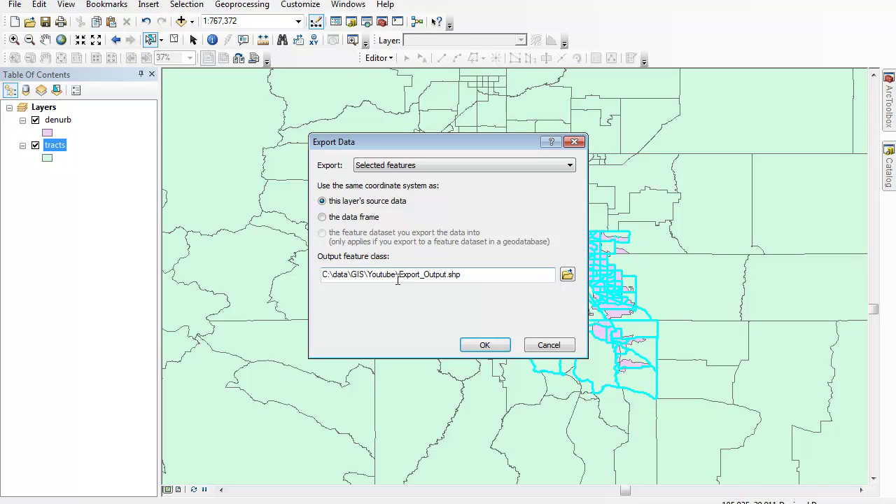
pyautogui.doubleClick(432, 274)
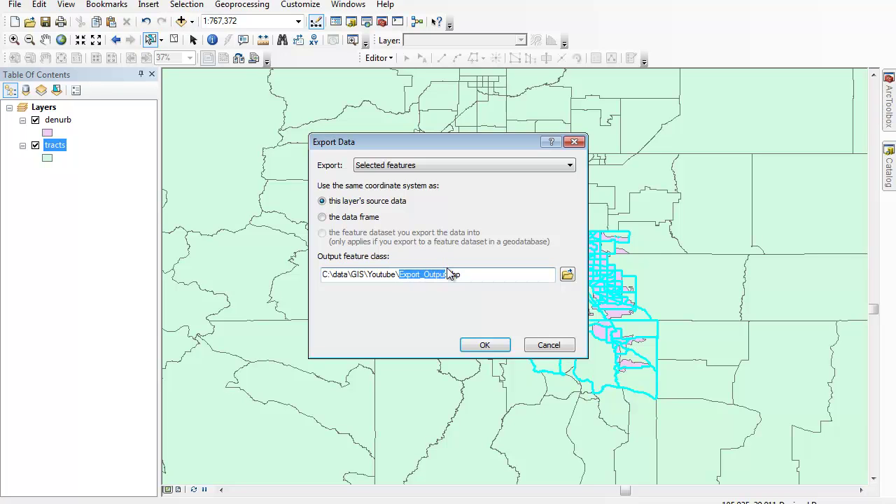
pyautogui.press('BackSpace')
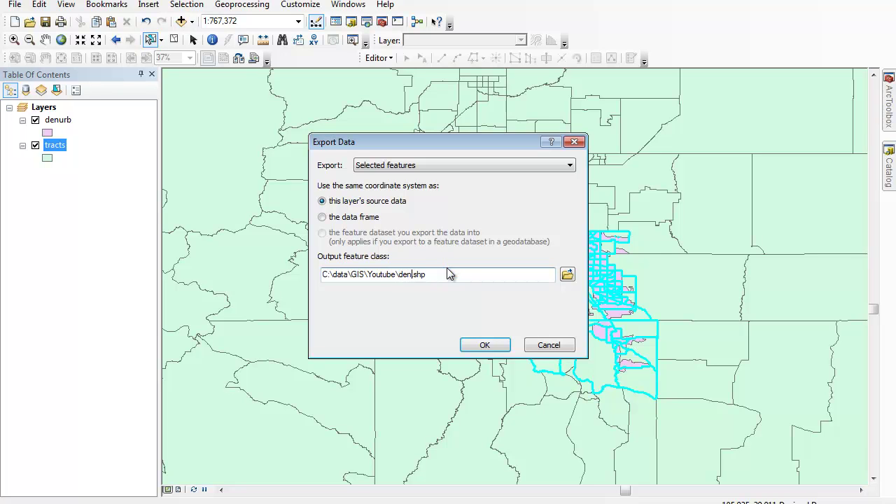
pyautogui.click(494, 346)
pyautogui.click(485, 300)
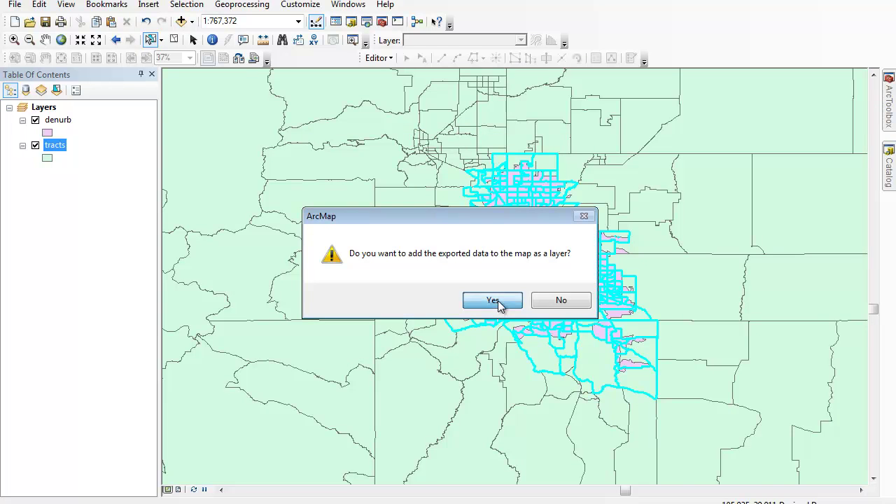
pyautogui.click(493, 300)
# Step: Remove the tracts and denurb layers from the map, keeping only dentrcts
pyautogui.rightClick(52, 173)
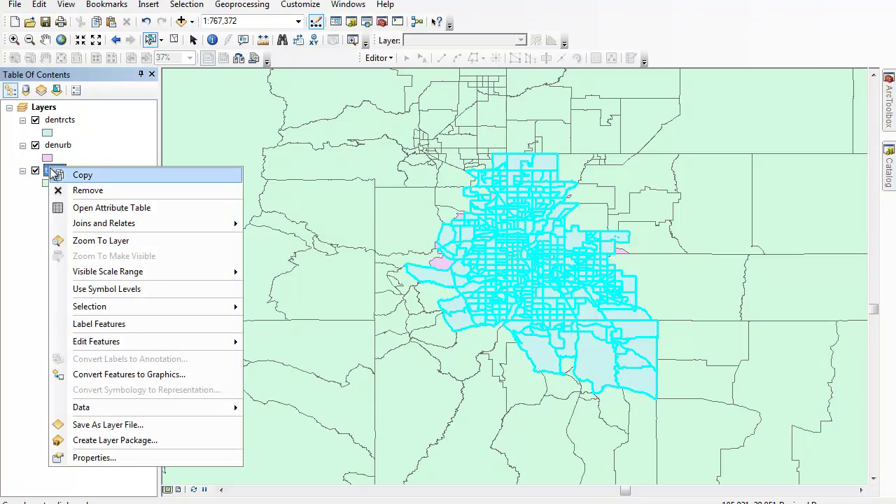
pyautogui.click(80, 192)
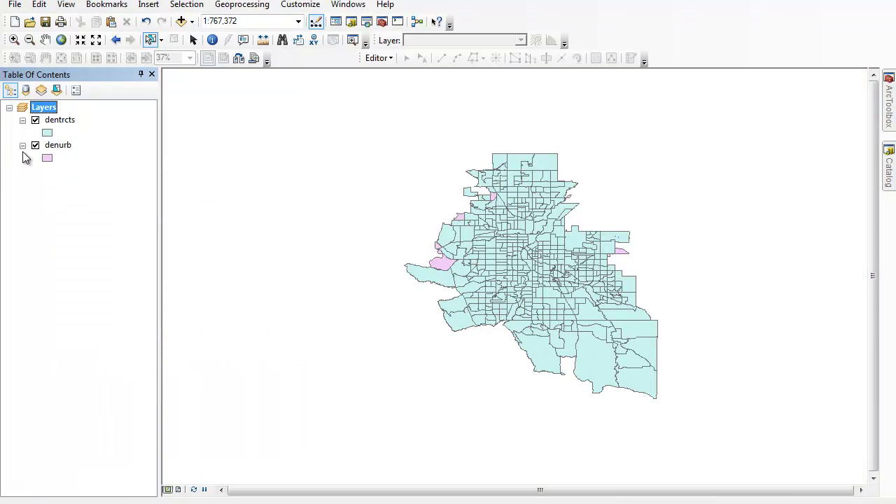
pyautogui.rightClick(61, 149)
pyautogui.click(101, 169)
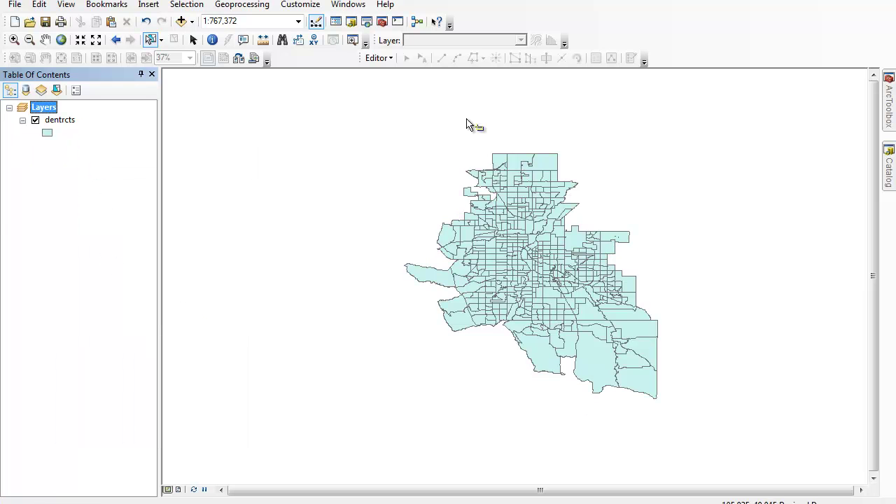